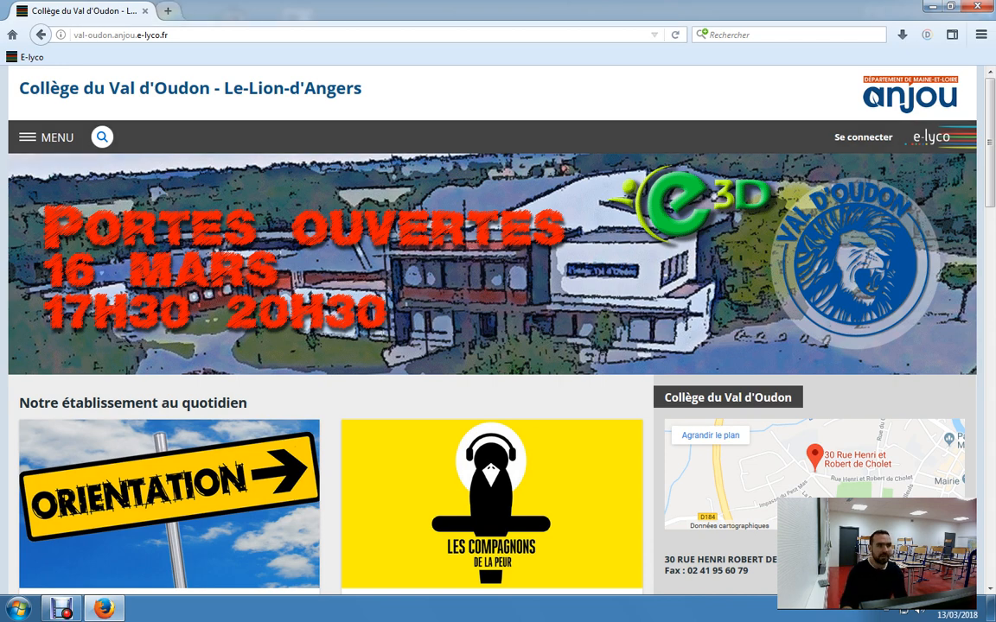
# - Open frisechrono.fr in a new browser tab and start the timeline editor
pyautogui.hotkey('ctrl', 't')
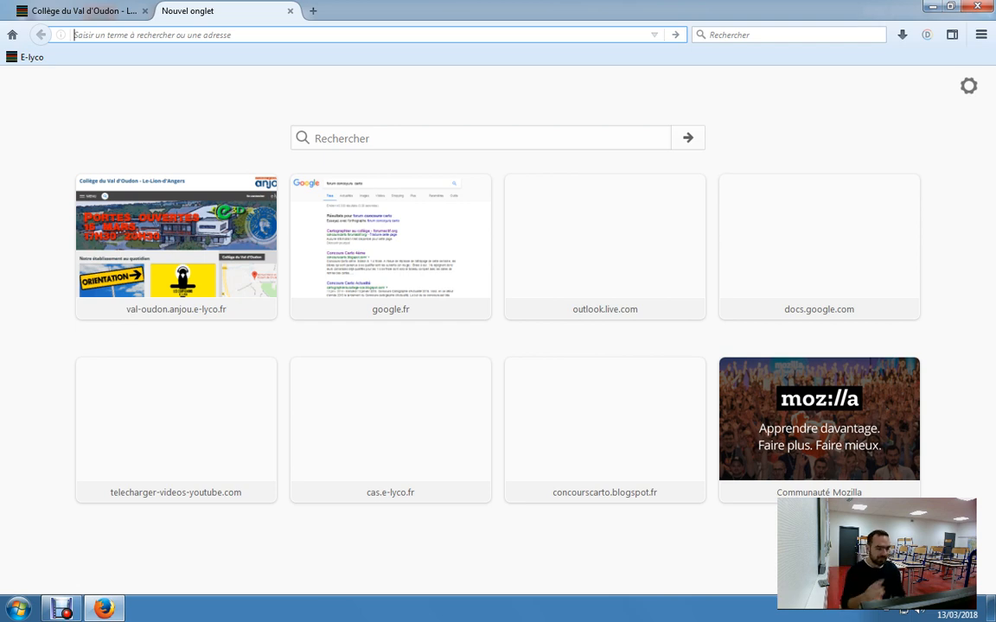
pyautogui.write('frisec')
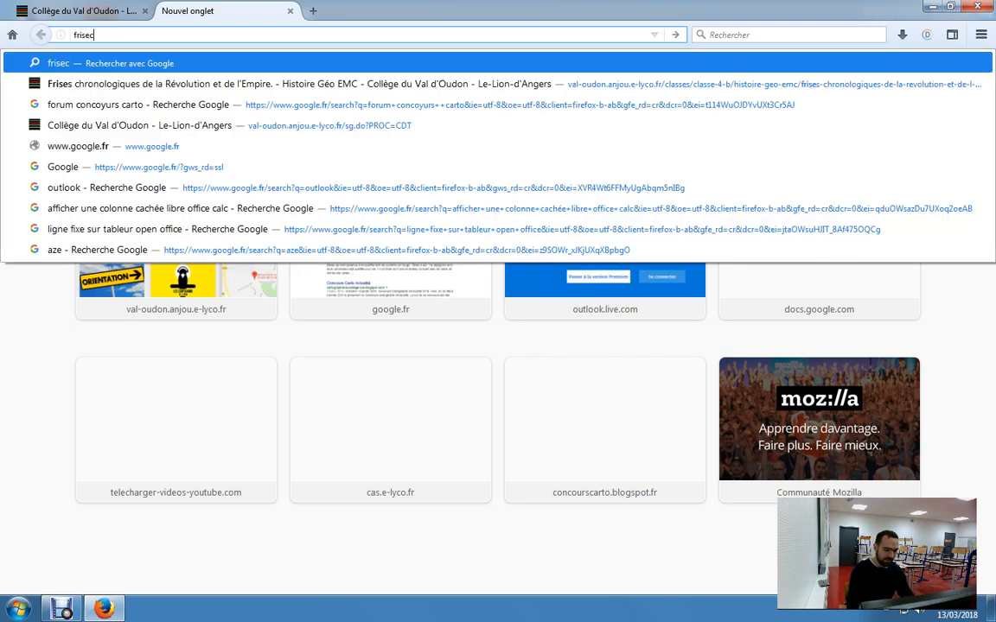
pyautogui.write('hrono.fr')
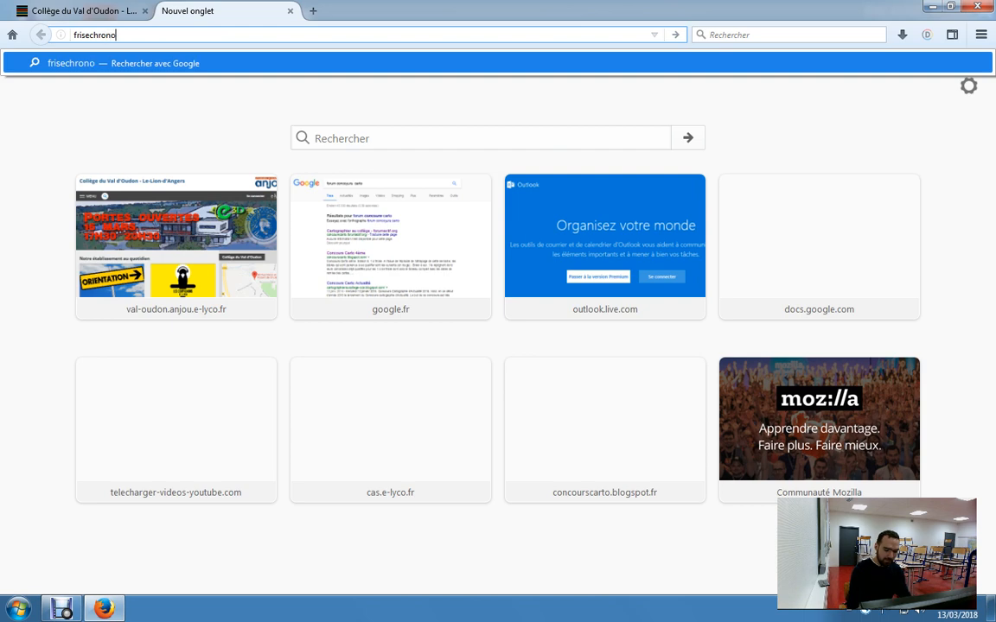
pyautogui.press('Return')
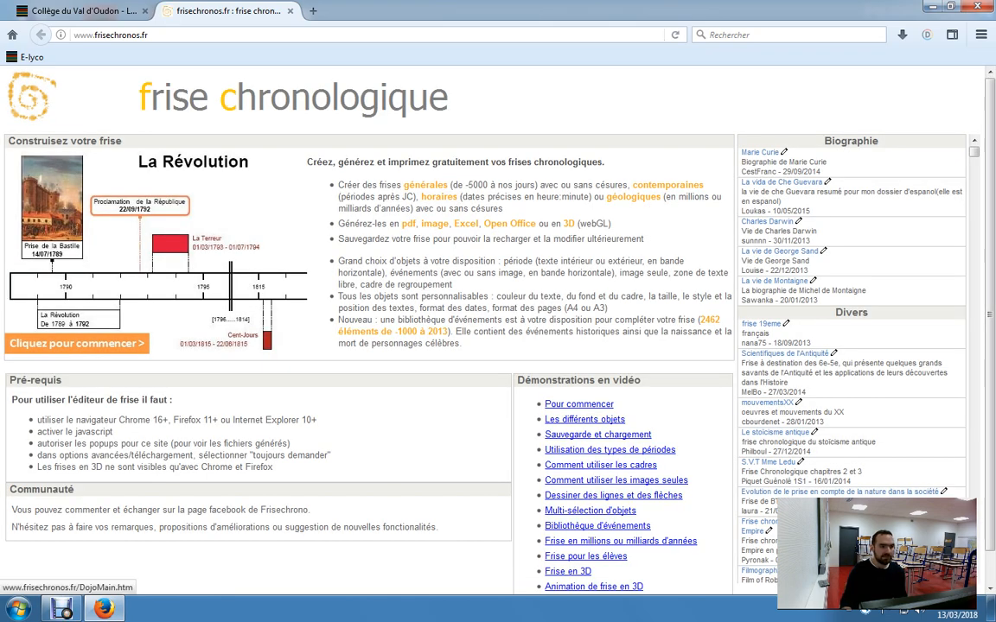
pyautogui.click(77, 343)
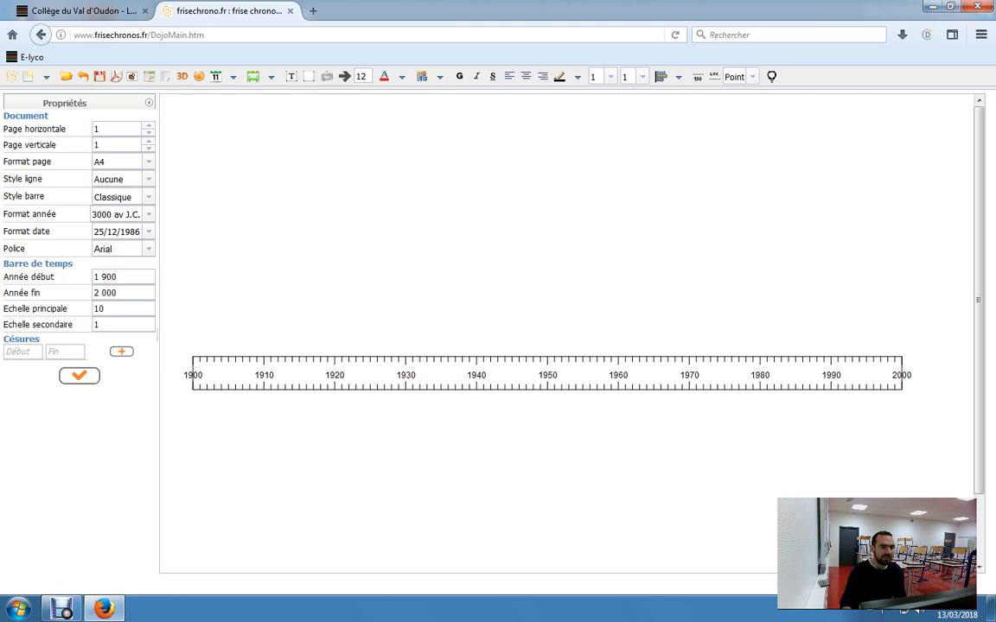
# - Set the time bar's start year to 1945
pyautogui.click(124, 277)
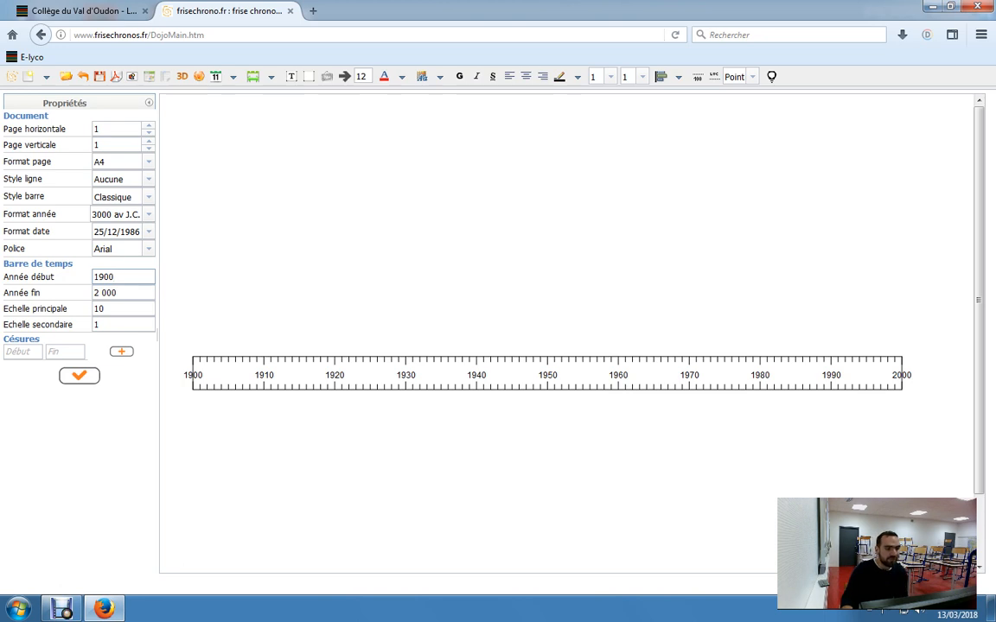
pyautogui.click(124, 293)
pyautogui.click(124, 277)
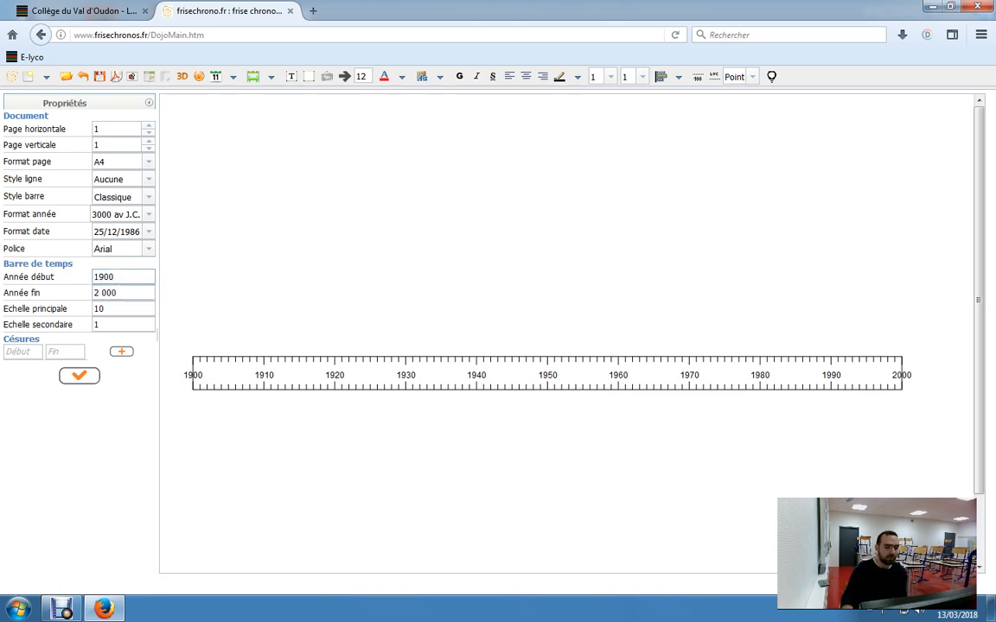
pyautogui.press('BackSpace')
pyautogui.press('BackSpace')
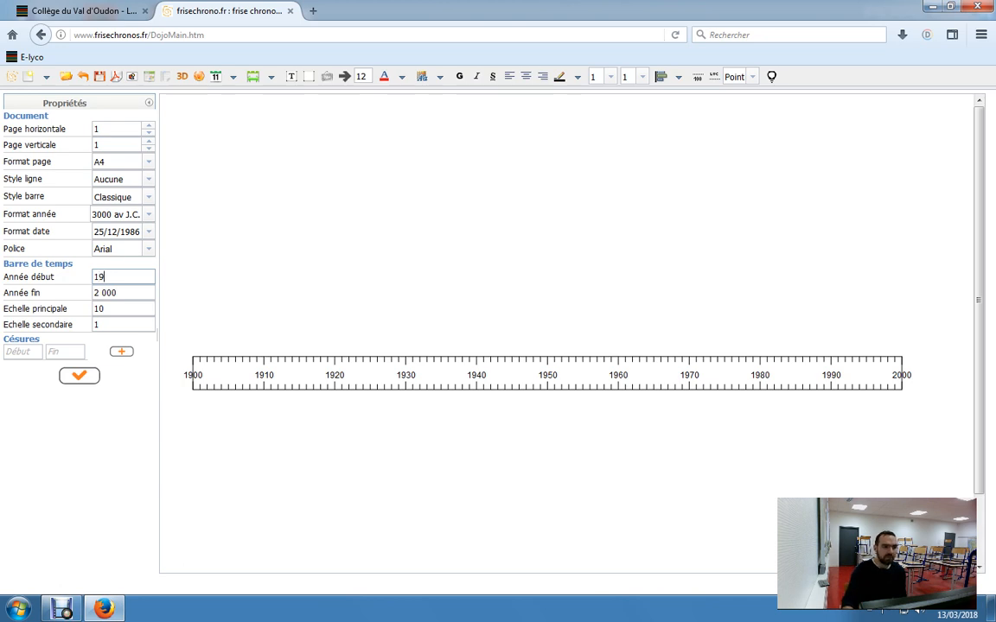
pyautogui.write('45')
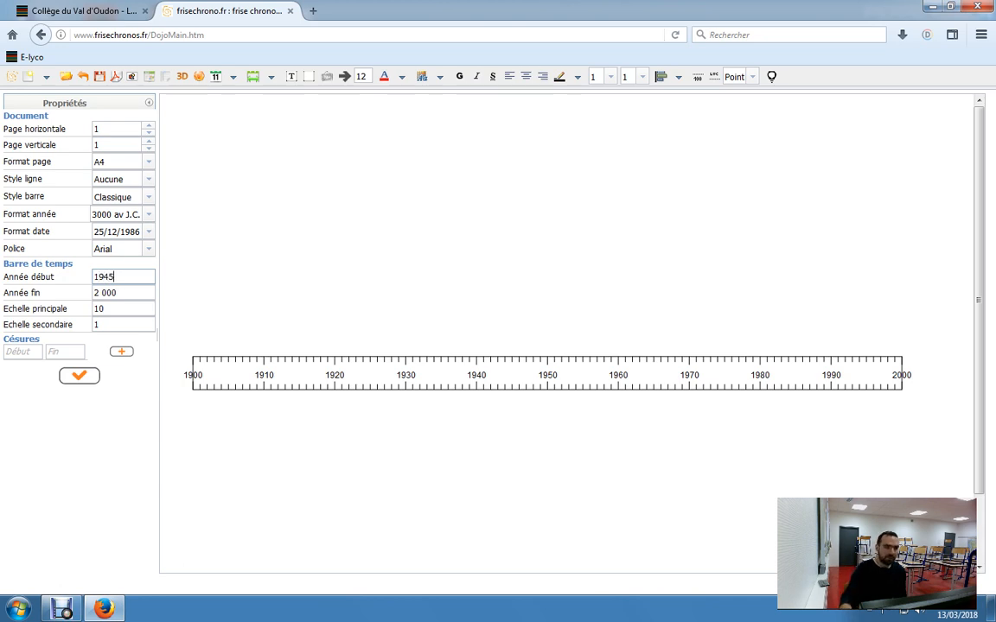
pyautogui.press('Tab')
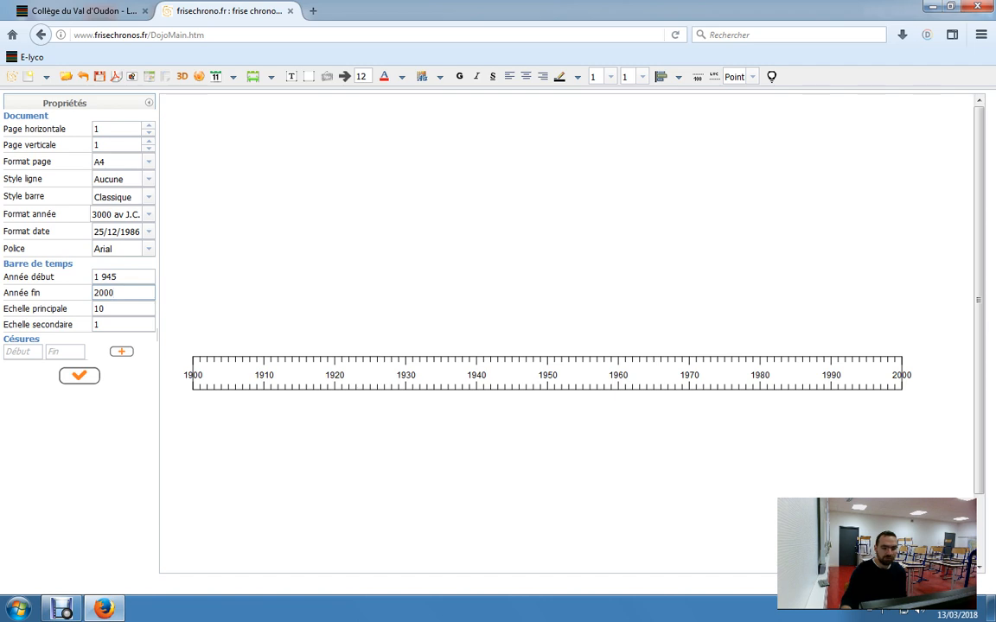
# - Set the time bar's end year to 1991 and apply the new range to the timeline
pyautogui.write('199')
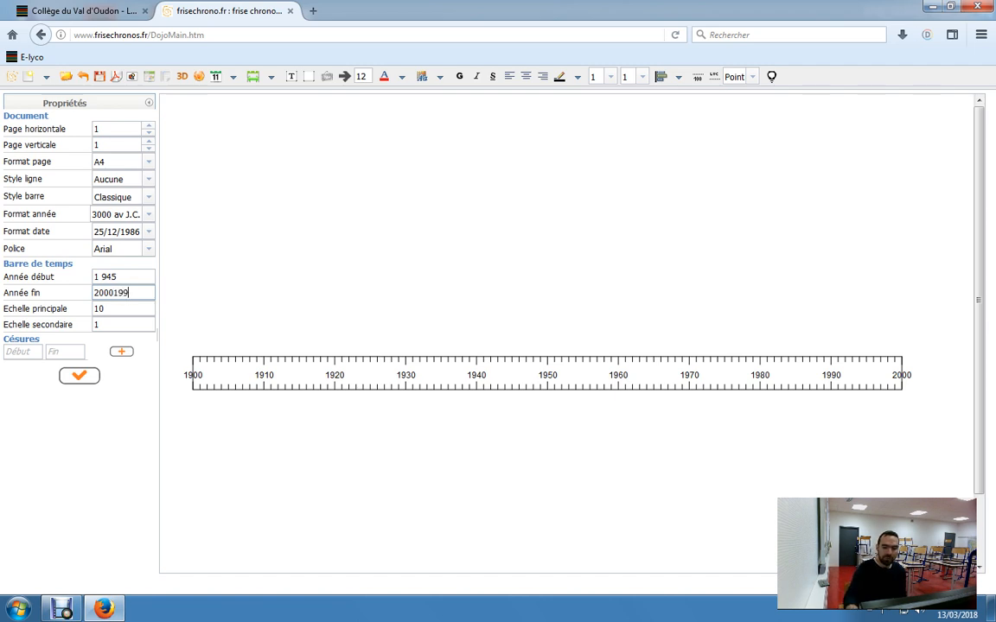
pyautogui.write('1')
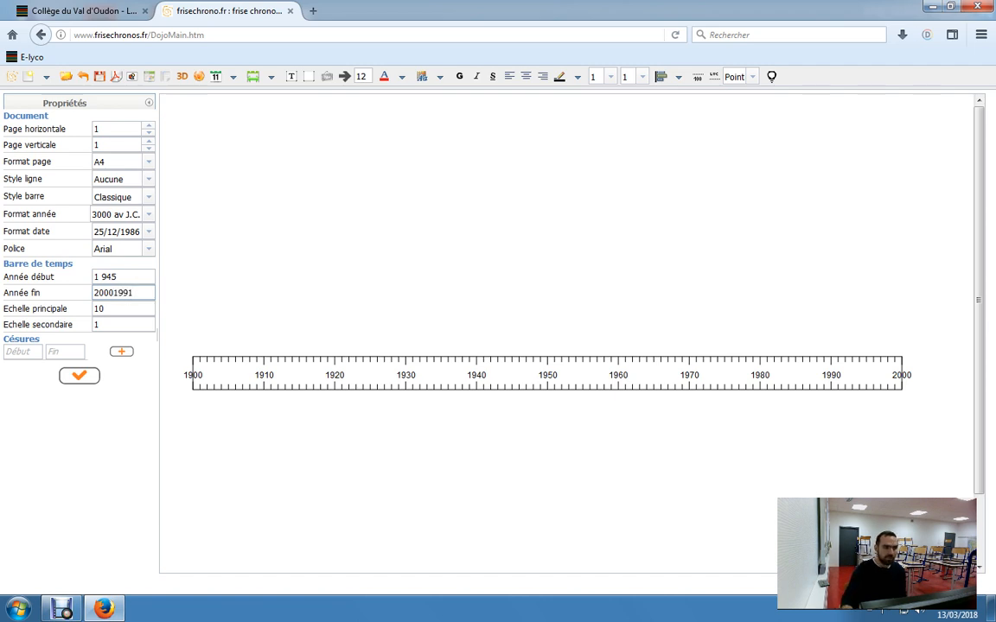
pyautogui.press('BackSpace')
pyautogui.press('BackSpace')
pyautogui.press('BackSpace')
pyautogui.press('BackSpace')
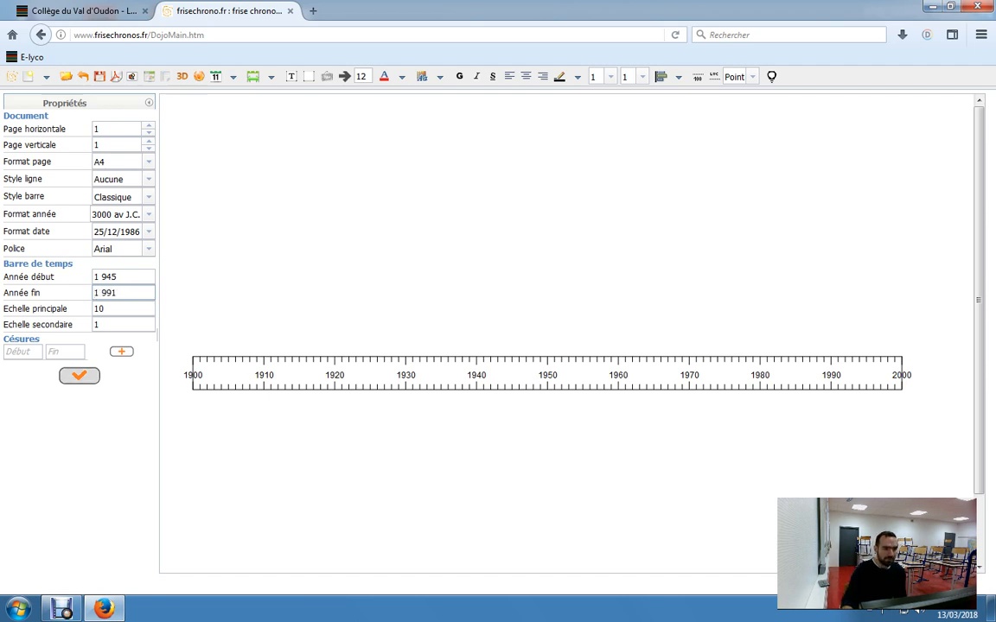
pyautogui.click(78, 375)
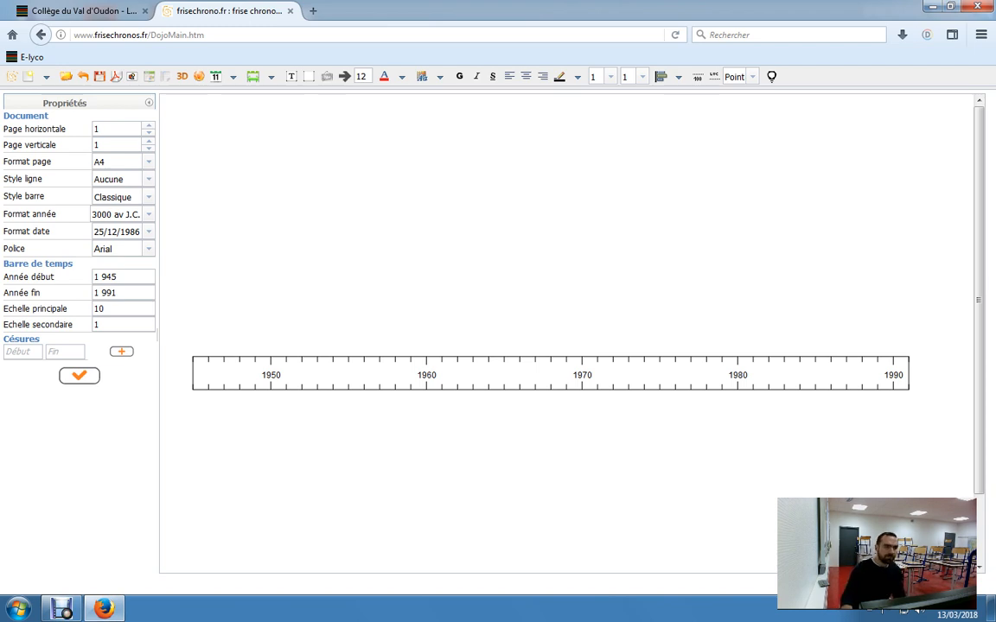
# - Create a classic event on the timeline and date it 08/05/1945
pyautogui.click(232, 76)
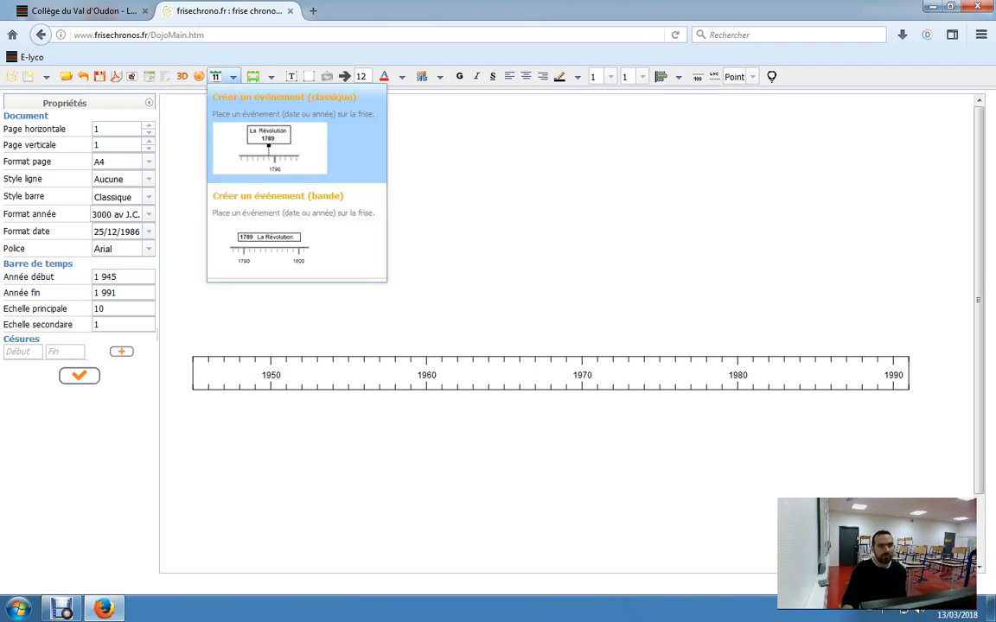
pyautogui.click(270, 77)
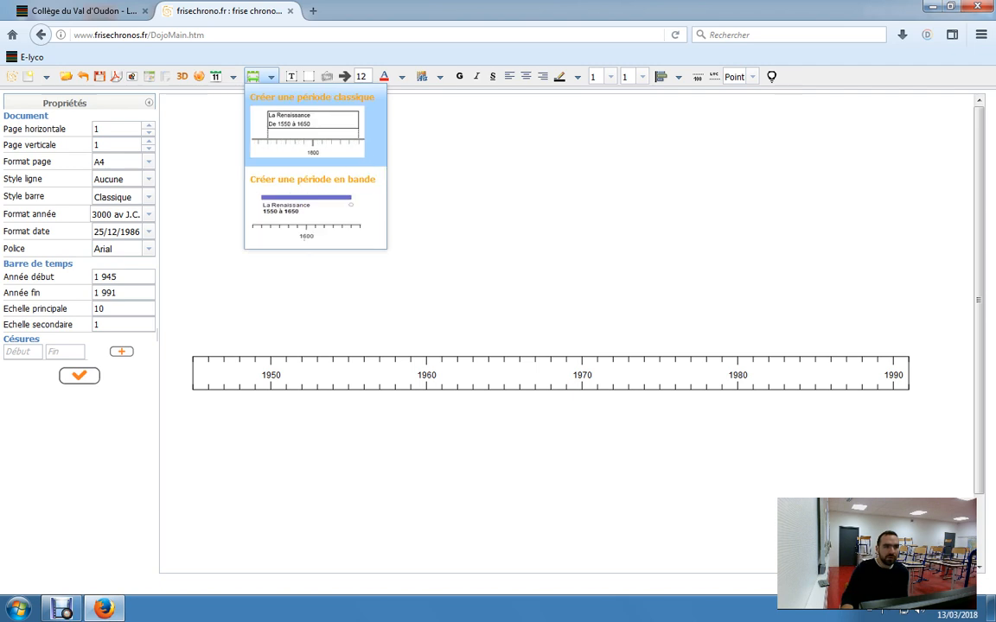
pyautogui.click(233, 77)
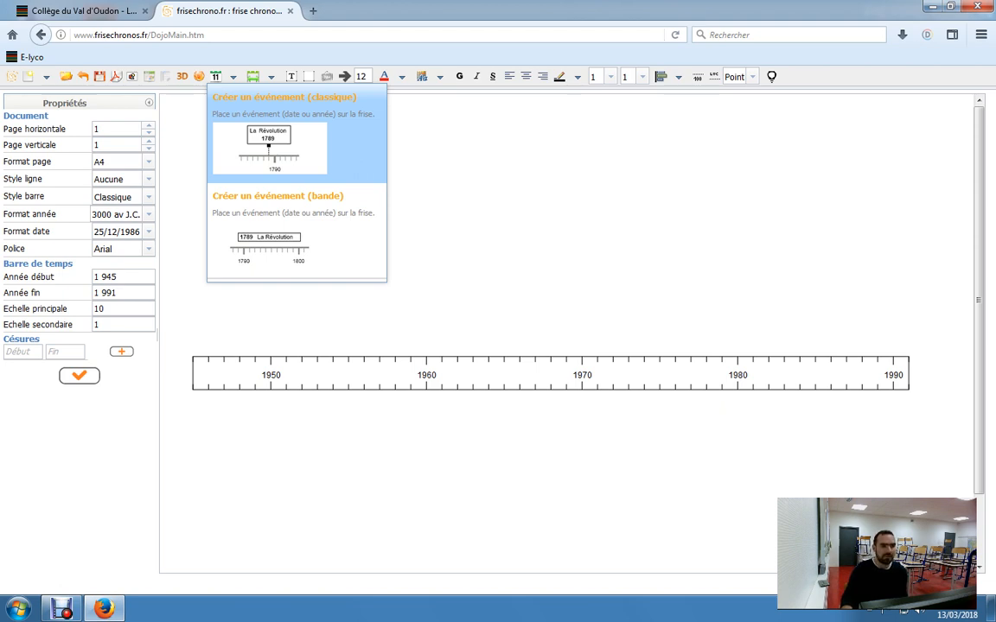
pyautogui.click(285, 139)
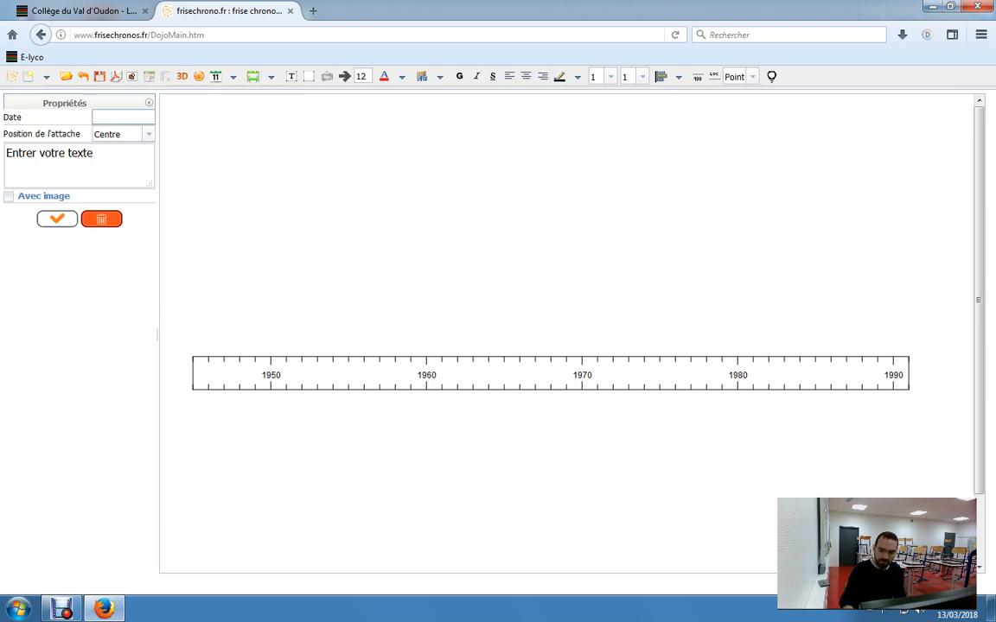
pyautogui.write('08')
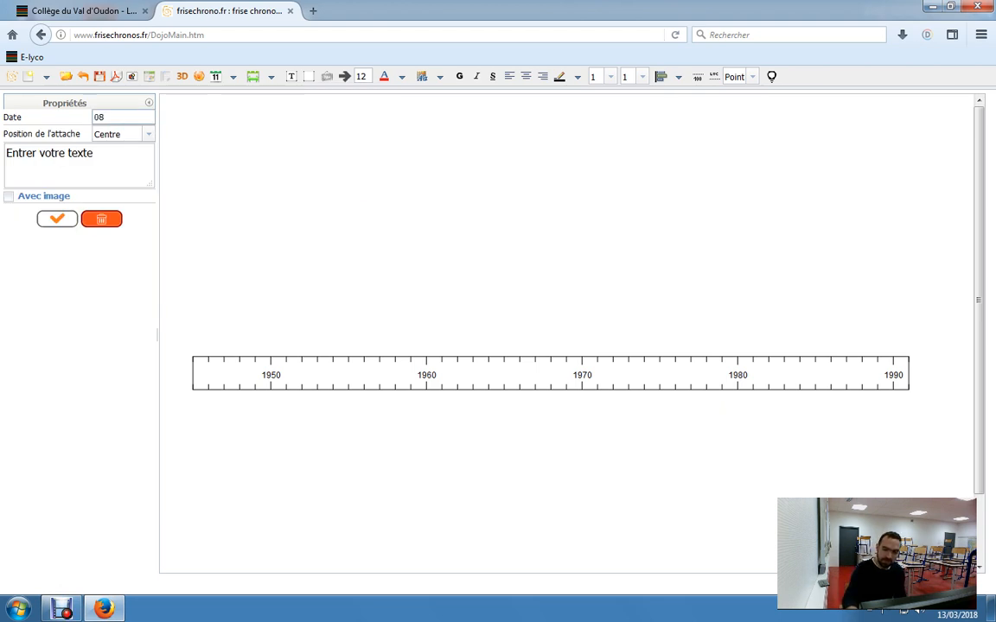
pyautogui.write('/05/1945')
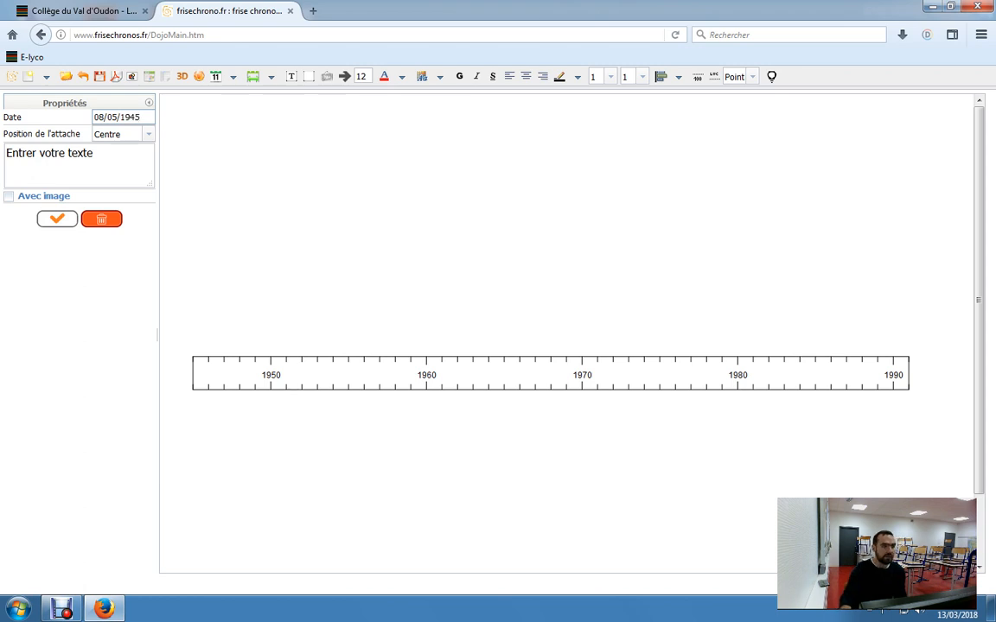
# - Replace the event's placeholder text with "texte 1", apply it, and move the event box down closer to the time bar
pyautogui.click(96, 154)
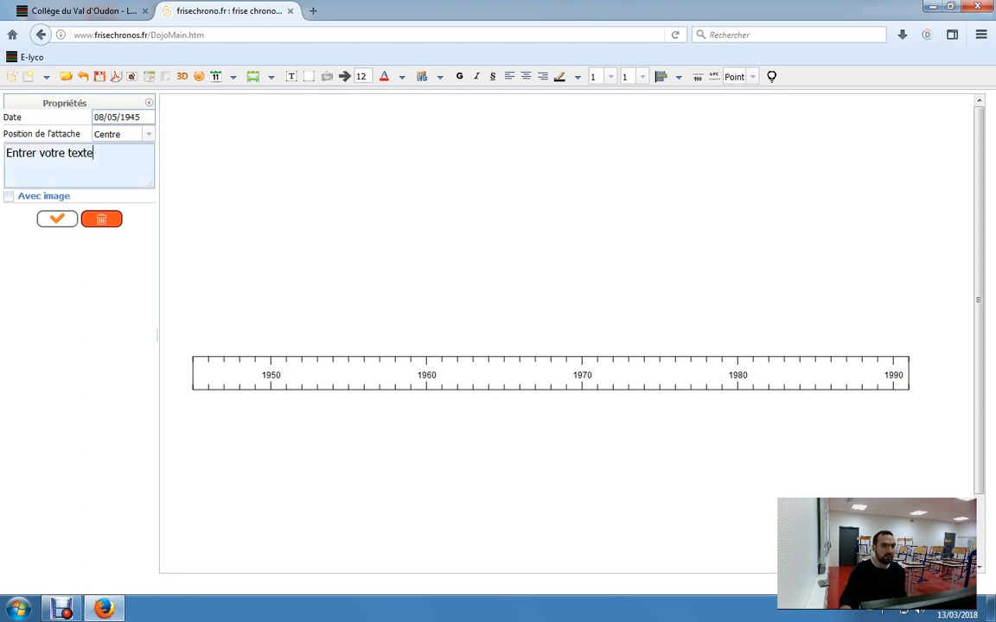
pyautogui.press('BackSpace')
pyautogui.press('BackSpace')
pyautogui.press('BackSpace')
pyautogui.press('BackSpace')
pyautogui.press('BackSpace')
pyautogui.press('BackSpace')
pyautogui.press('BackSpace')
pyautogui.press('BackSpace')
pyautogui.press('BackSpace')
pyautogui.press('BackSpace')
pyautogui.press('BackSpace')
pyautogui.press('BackSpace')
pyautogui.press('BackSpace')
pyautogui.press('BackSpace')
pyautogui.press('BackSpace')
pyautogui.press('BackSpace')
pyautogui.press('BackSpace')
pyautogui.press('BackSpace')
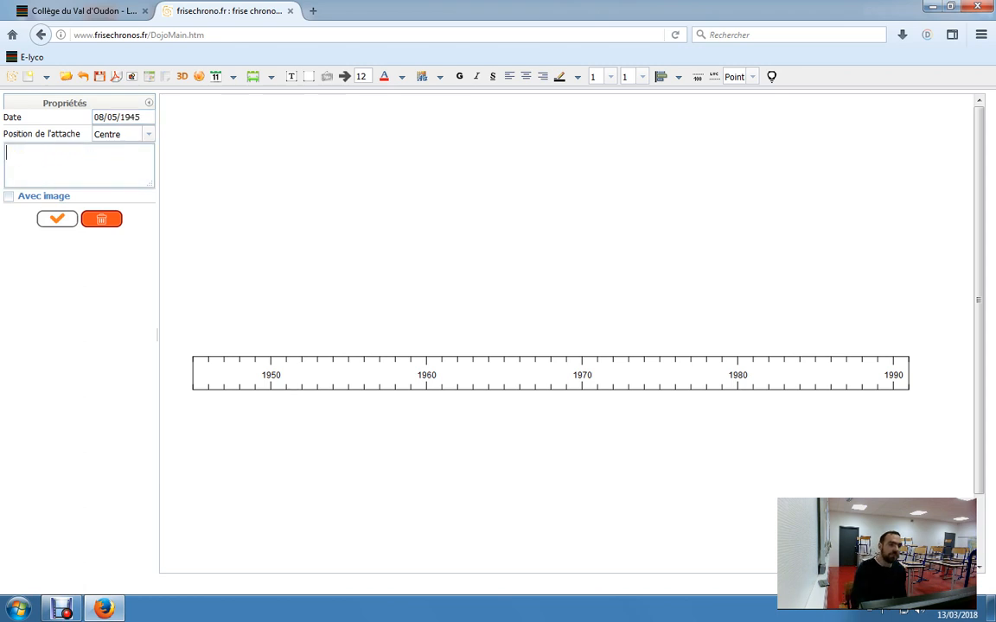
pyautogui.write('texte')
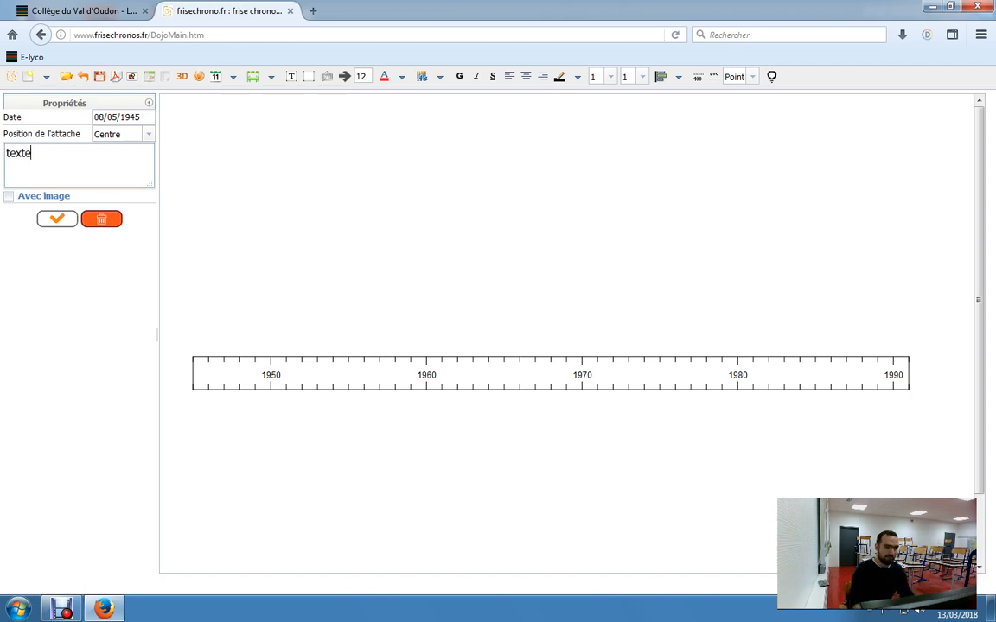
pyautogui.write(' 1')
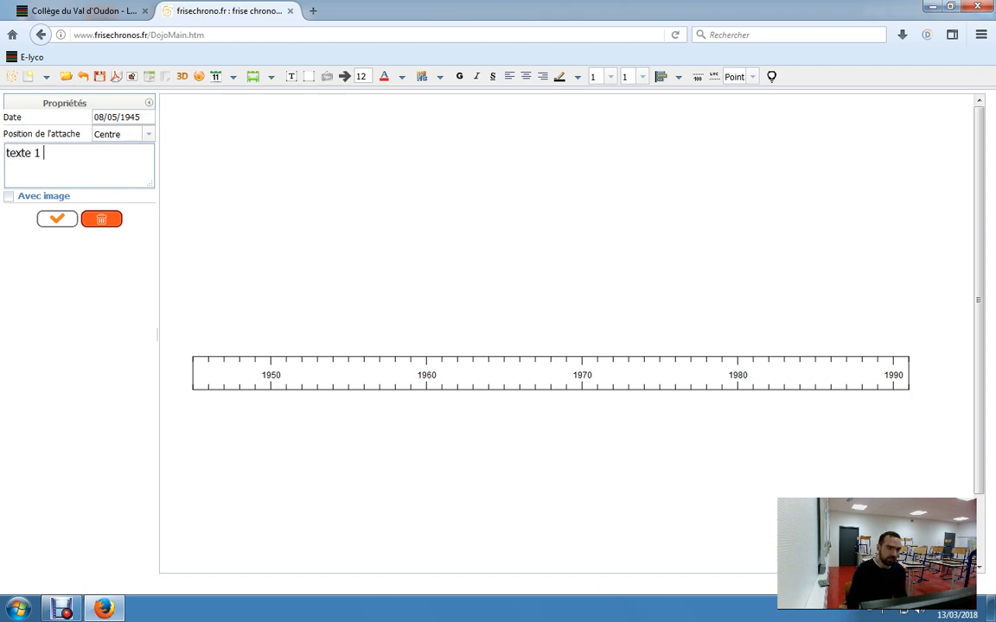
pyautogui.click(57, 219)
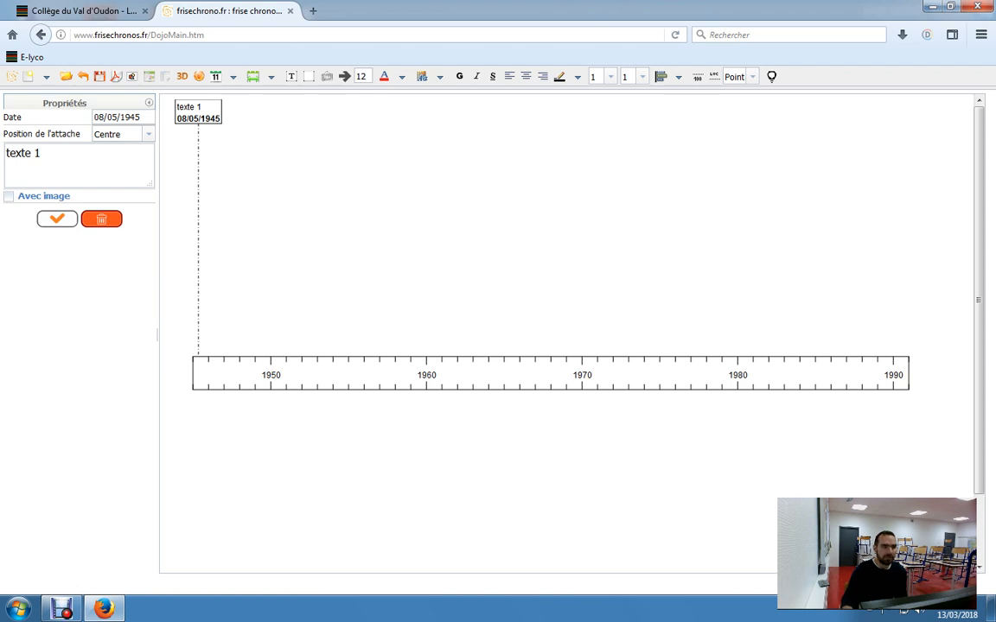
pyautogui.moveTo(198, 112); pyautogui.dragTo(198, 211)
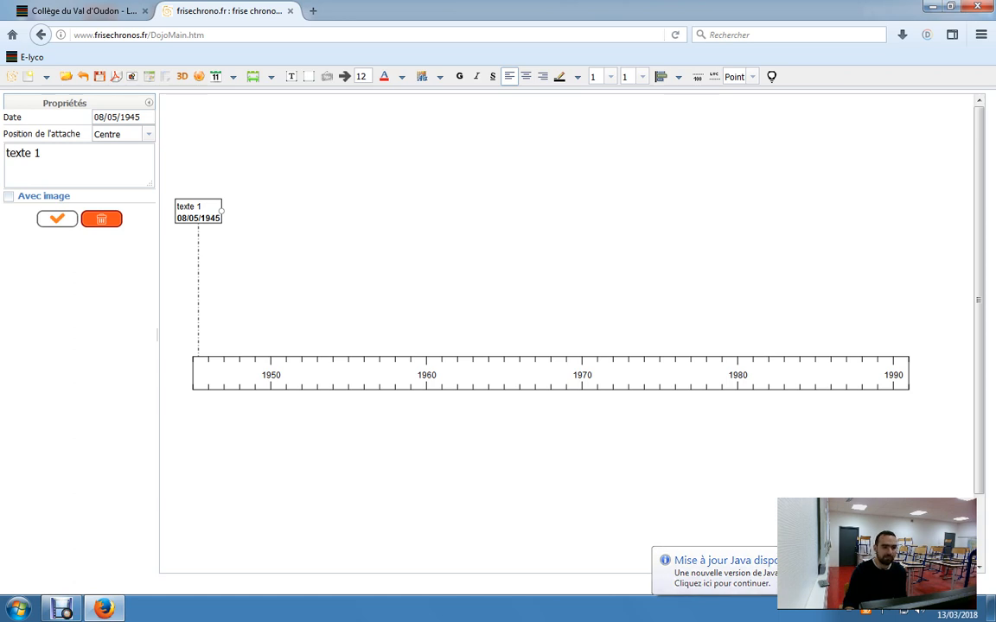
# - Append a long unbroken string of mostly "g" letters after "texte 1" in the event's text and apply it
pyautogui.click(44, 154)
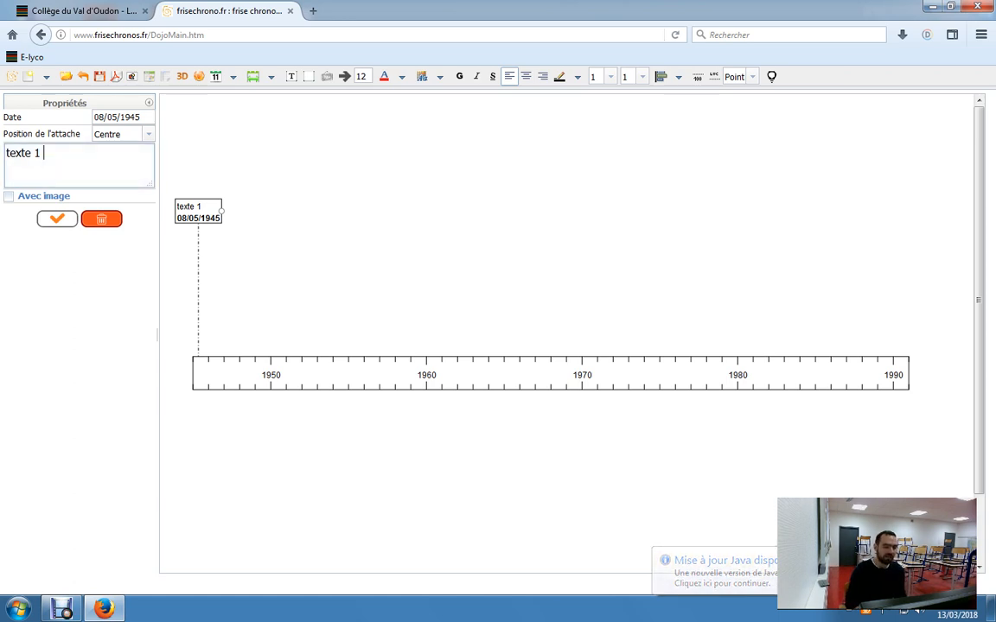
pyautogui.write('hgggggghg')
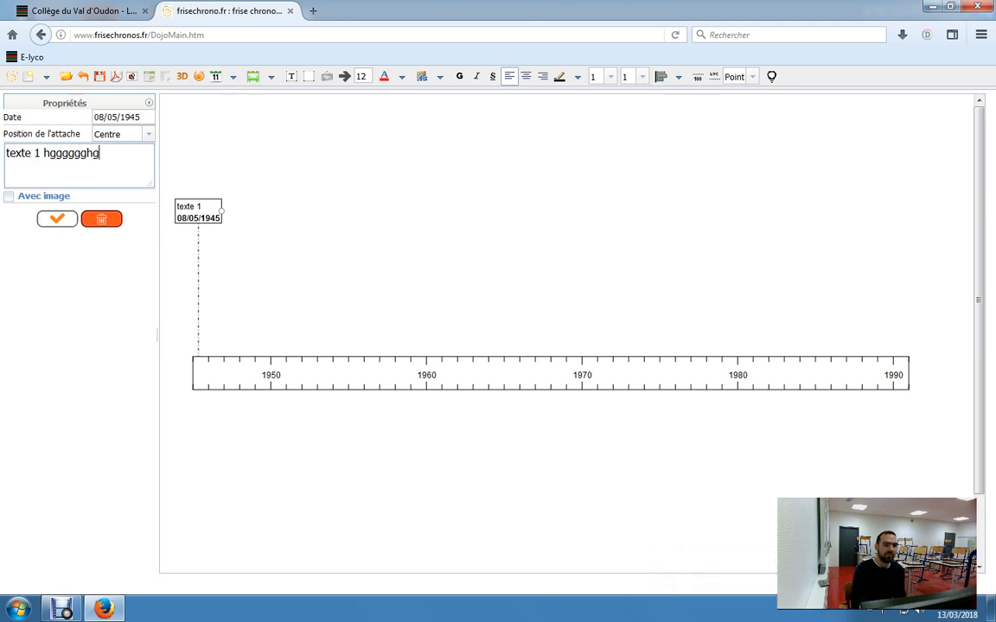
pyautogui.write('gggggggggggggggggggggggggggggggggggggggggggggggggggggggggg')
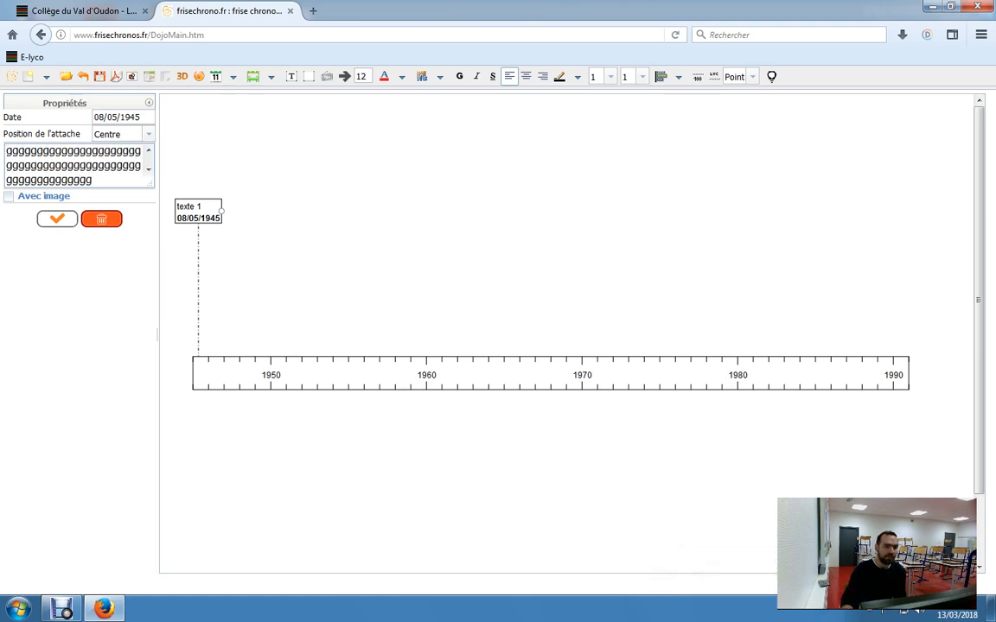
pyautogui.write('ggggggggggggggggggggggggggggggggg')
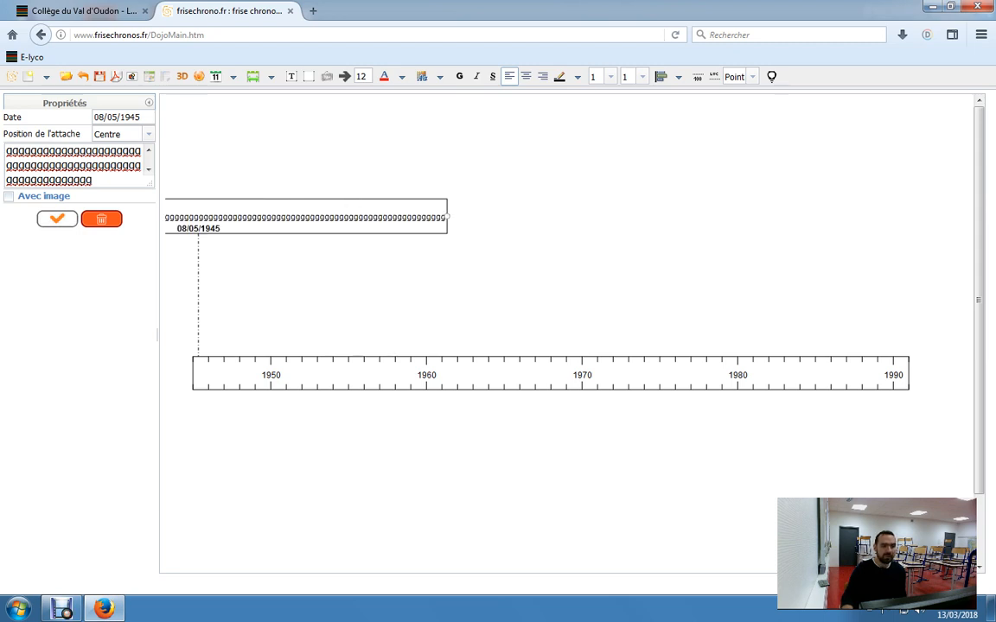
# - Move the 08/05/1945 event box slightly higher above the time bar and try to narrow it from its side handle
pyautogui.moveTo(303, 216); pyautogui.dragTo(303, 193)
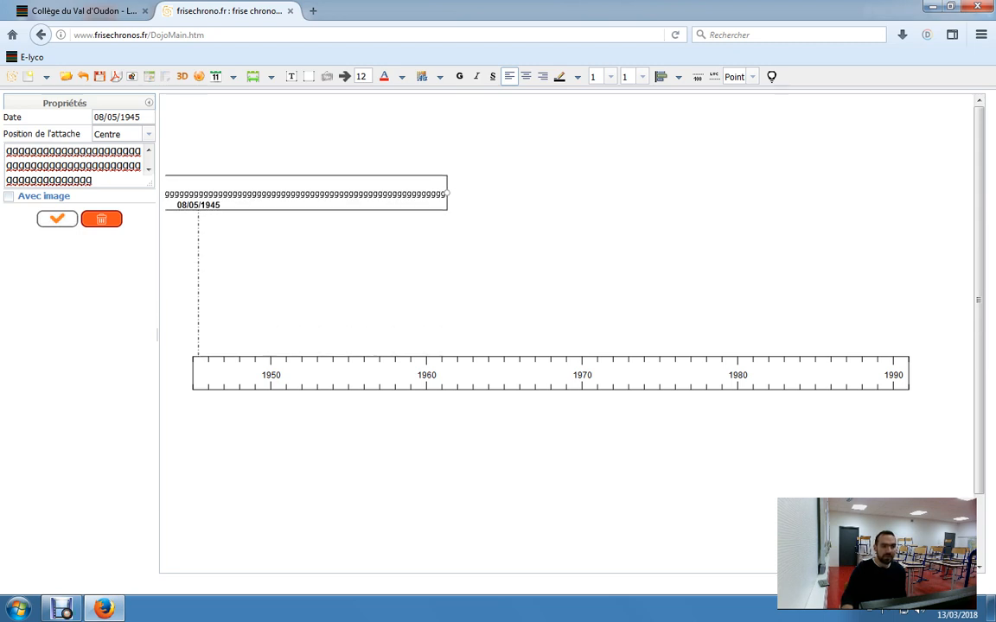
pyautogui.moveTo(448, 193); pyautogui.dragTo(389, 194)
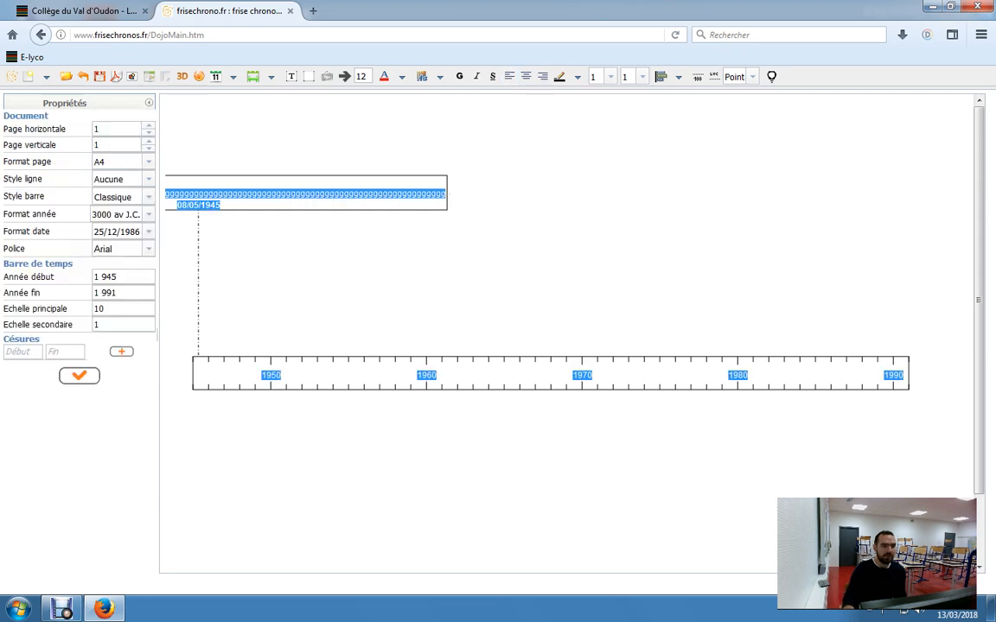
pyautogui.click(445, 194)
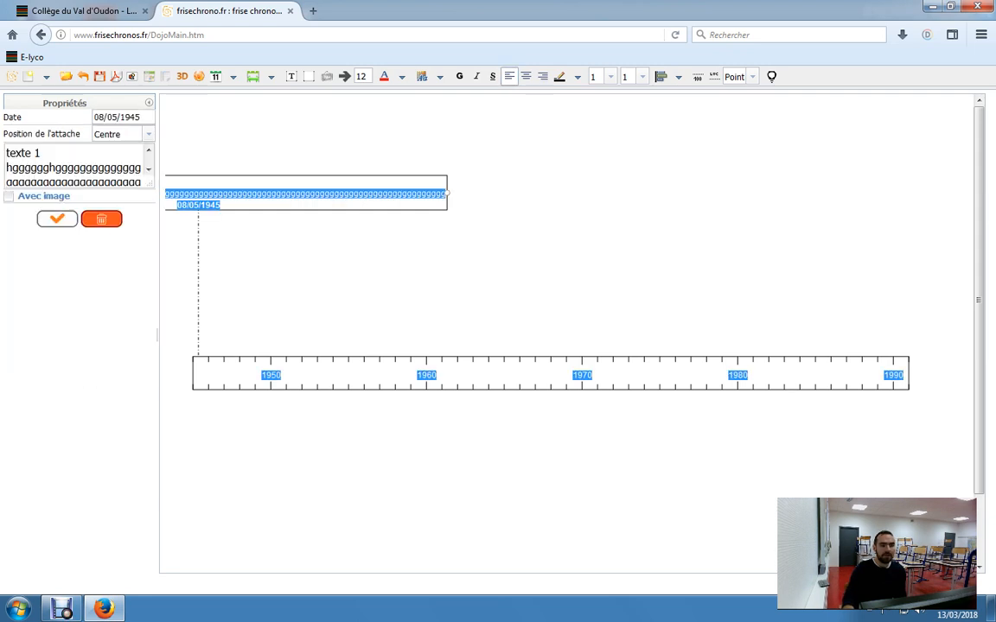
pyautogui.moveTo(447, 194)
pyautogui.mouseDown()
pyautogui.moveTo(447, 274)
pyautogui.moveTo(447, 128)
pyautogui.moveTo(447, 520)
pyautogui.moveTo(447, 185)
pyautogui.mouseUp()
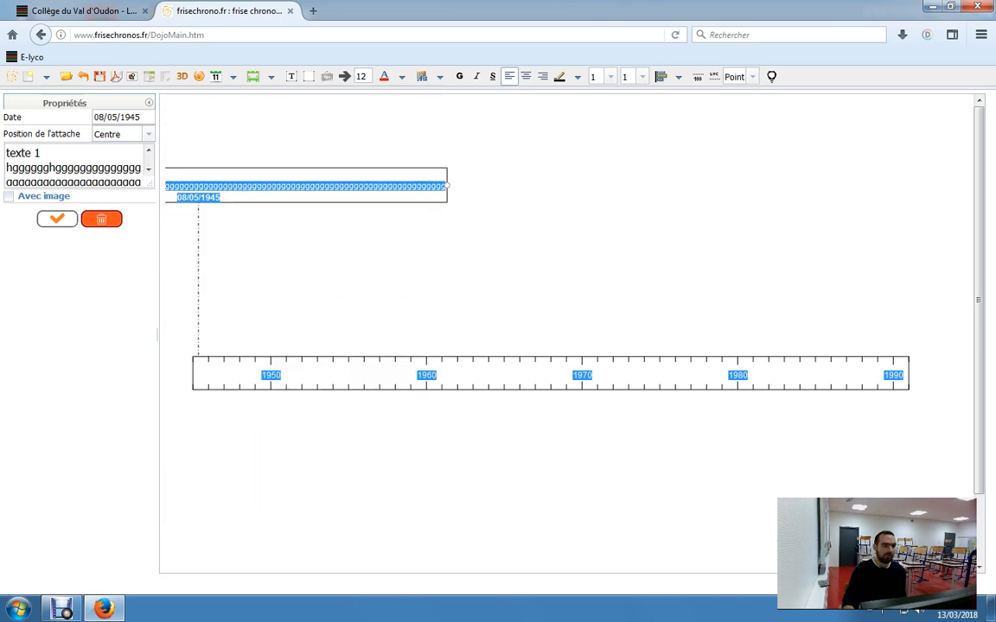
# - Replace the whole text of the 08/05/1945 event with "texte 1" and apply it
pyautogui.click(92, 182)
pyautogui.moveTo(6, 168); pyautogui.dragTo(105, 199)
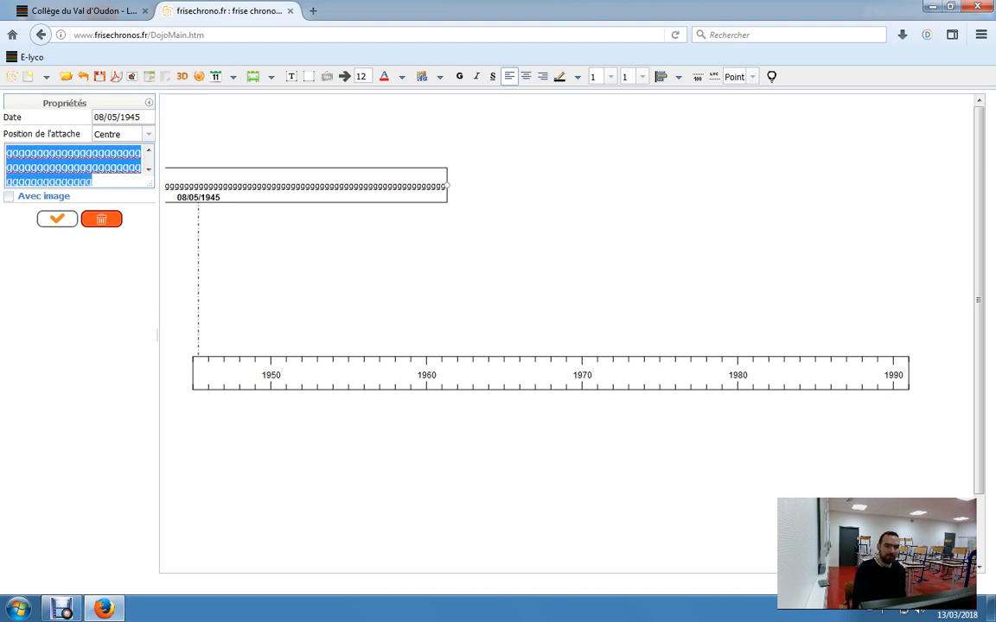
pyautogui.write('texte 1')
pyautogui.click(57, 218)
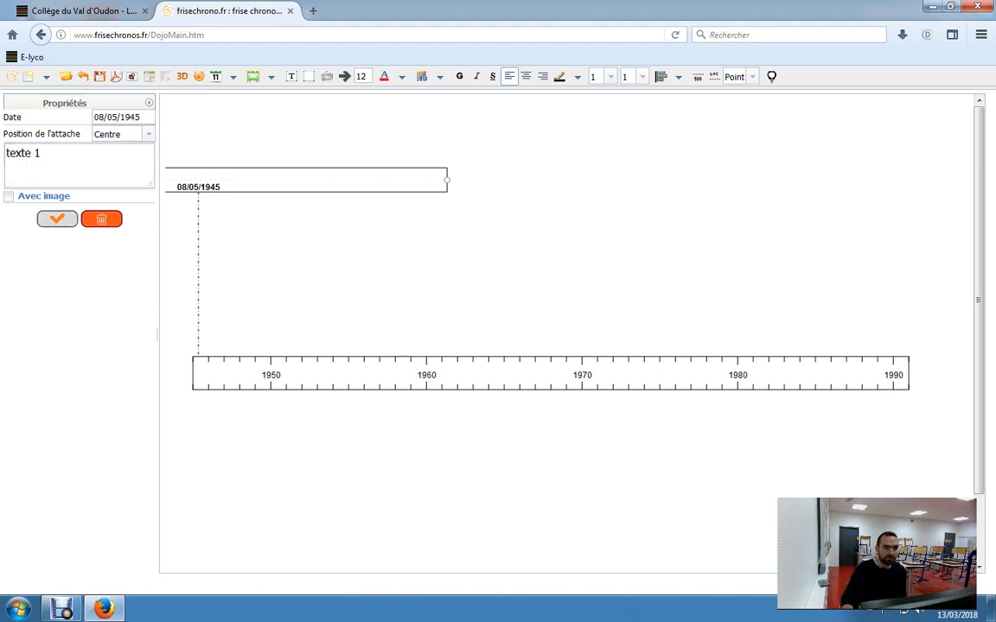
# - Narrow the 08/05/1945 event box in two passes until its side edge sits near 1950 on the time bar
pyautogui.moveTo(449, 180); pyautogui.dragTo(283, 179)
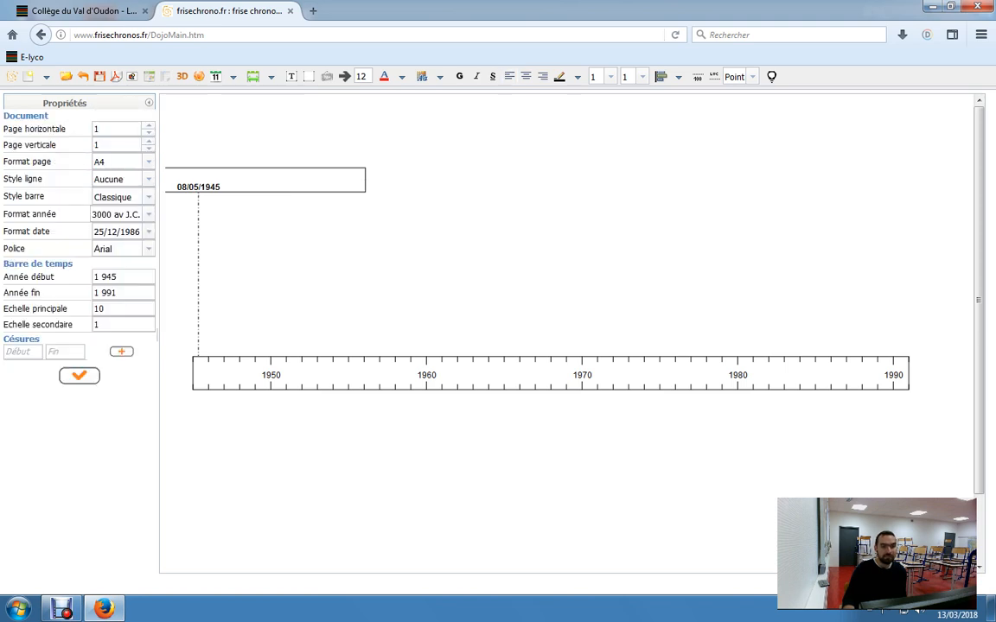
pyautogui.click(275, 179)
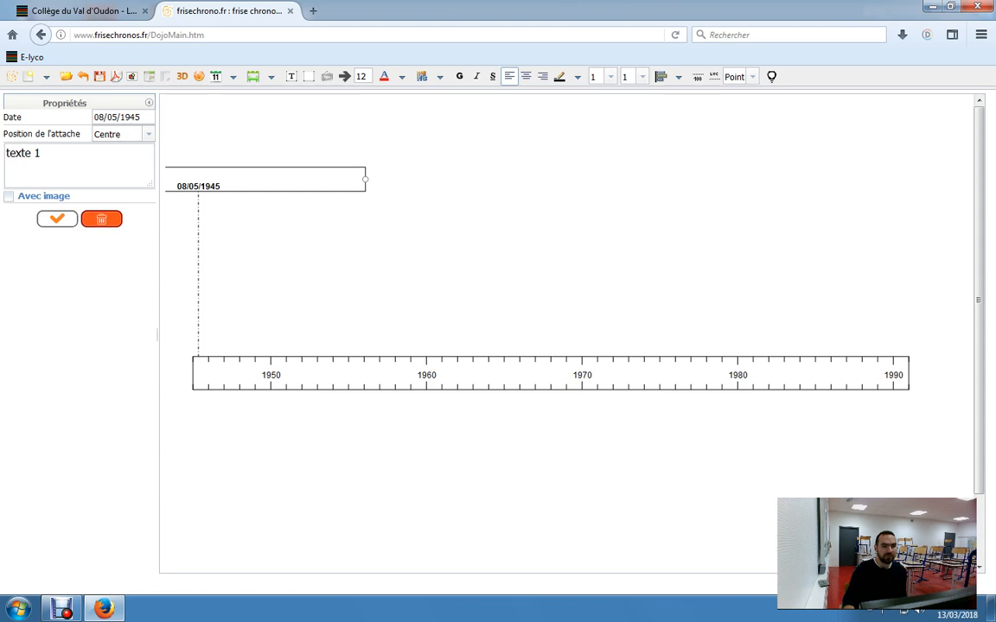
pyautogui.moveTo(364, 180); pyautogui.dragTo(230, 179)
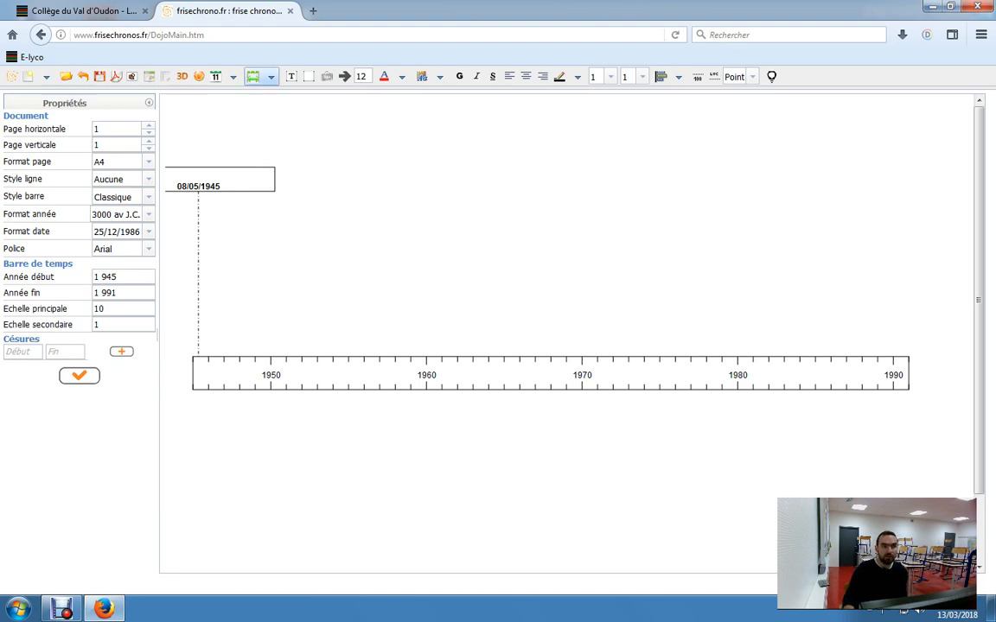
# - Add a period to the timeline from 1947 to 1989 with the text "GF" and apply it
pyautogui.click(271, 76)
pyautogui.click(315, 121)
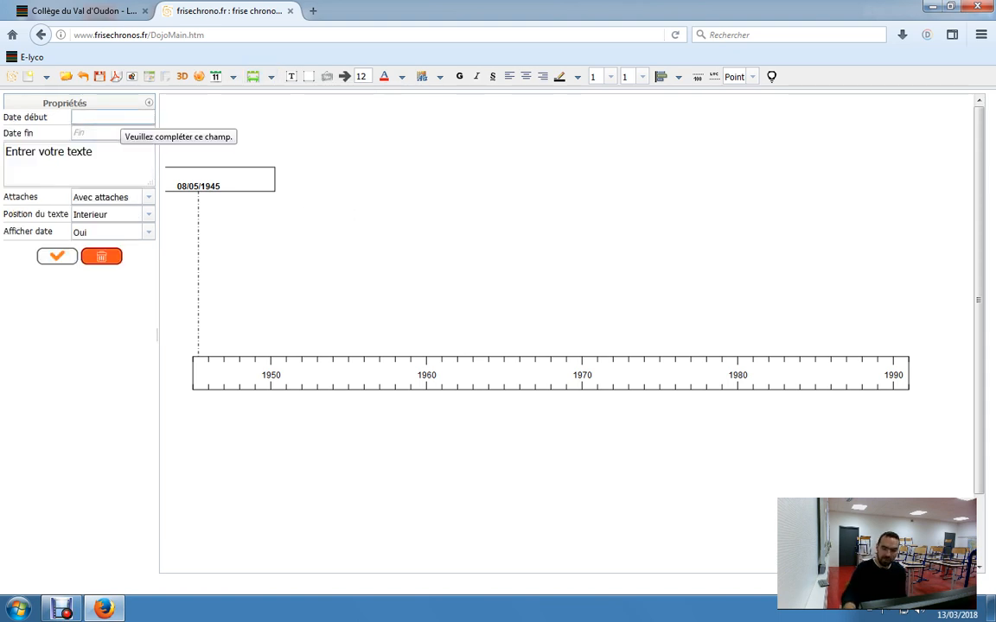
pyautogui.write('1947')
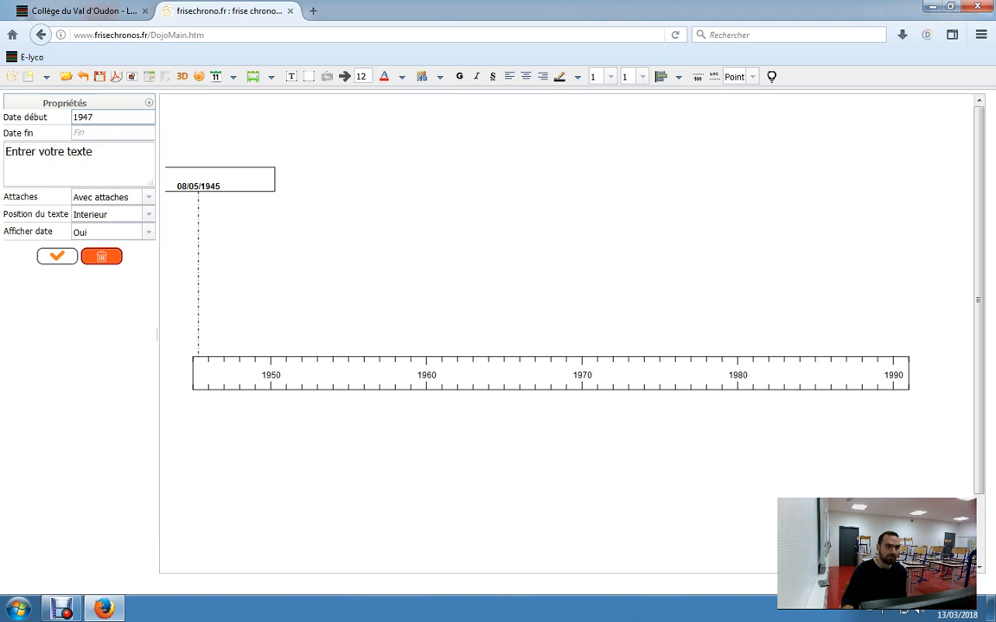
pyautogui.press('Tab')
pyautogui.write('19')
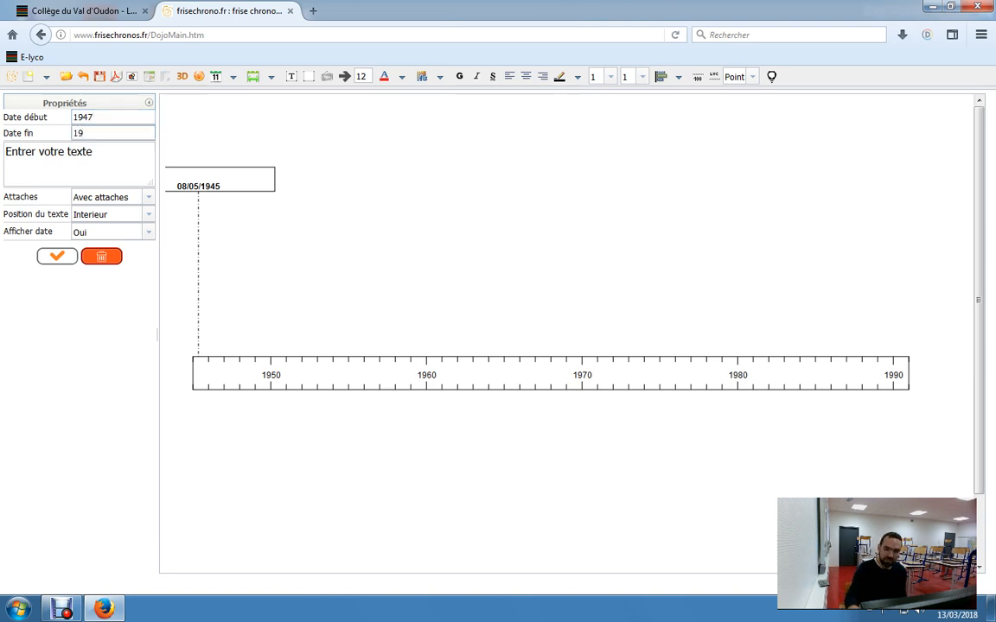
pyautogui.press('Tab')
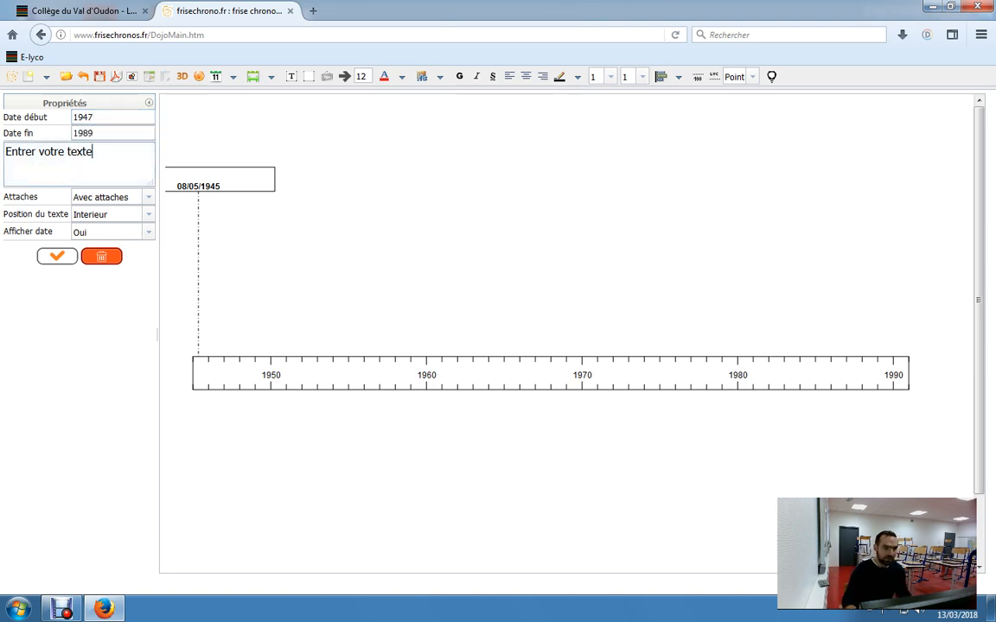
pyautogui.hotkey('ctrl', 'a')
pyautogui.write('GF')
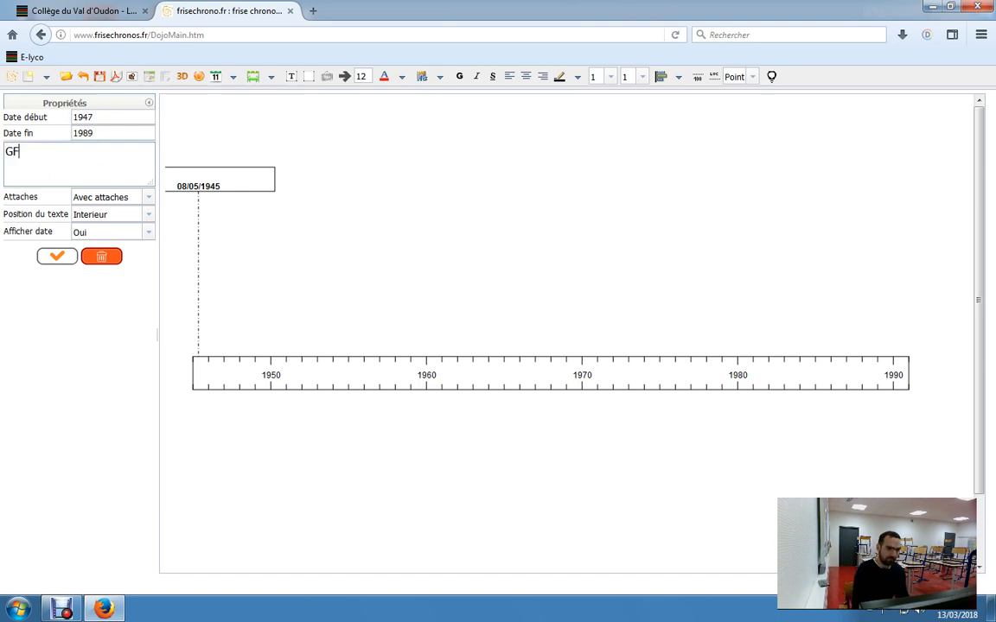
pyautogui.click(57, 256)
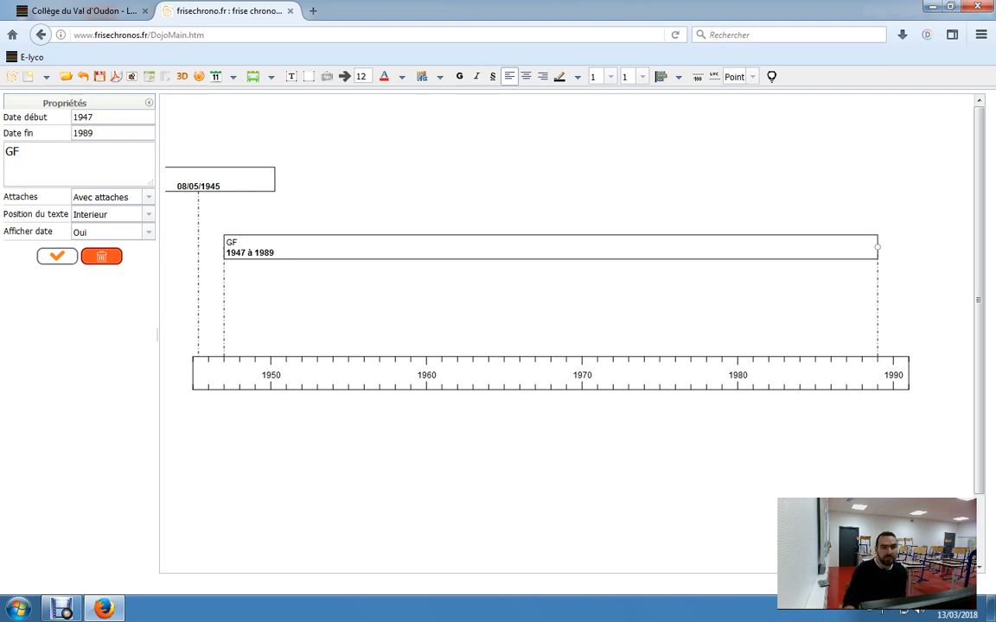
# - Color the text of the 1947–1989 "GF" period red (#e91616)
pyautogui.click(402, 77)
pyautogui.click(485, 114)
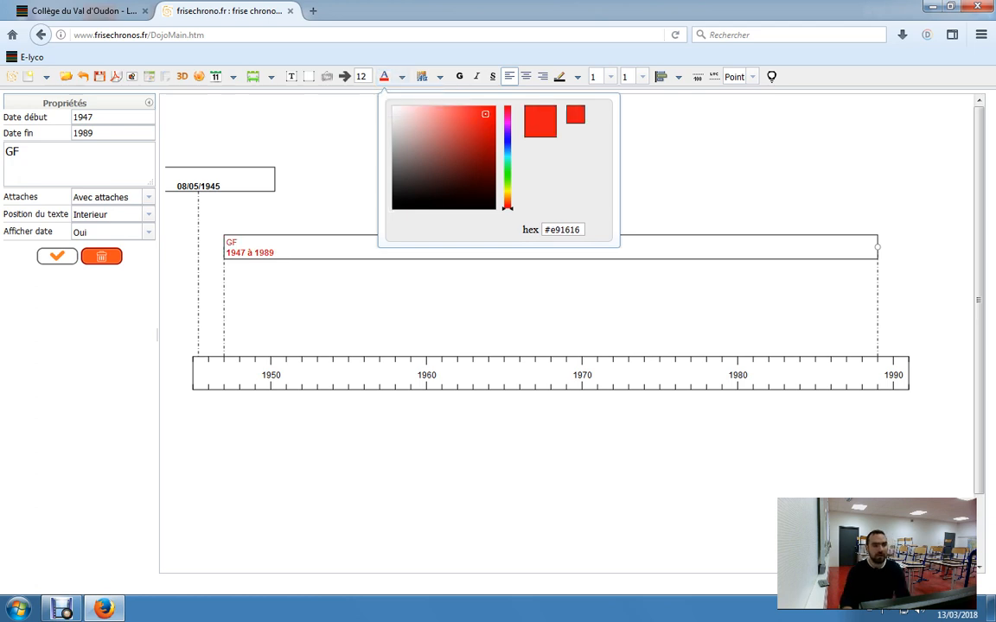
pyautogui.click(502, 303)
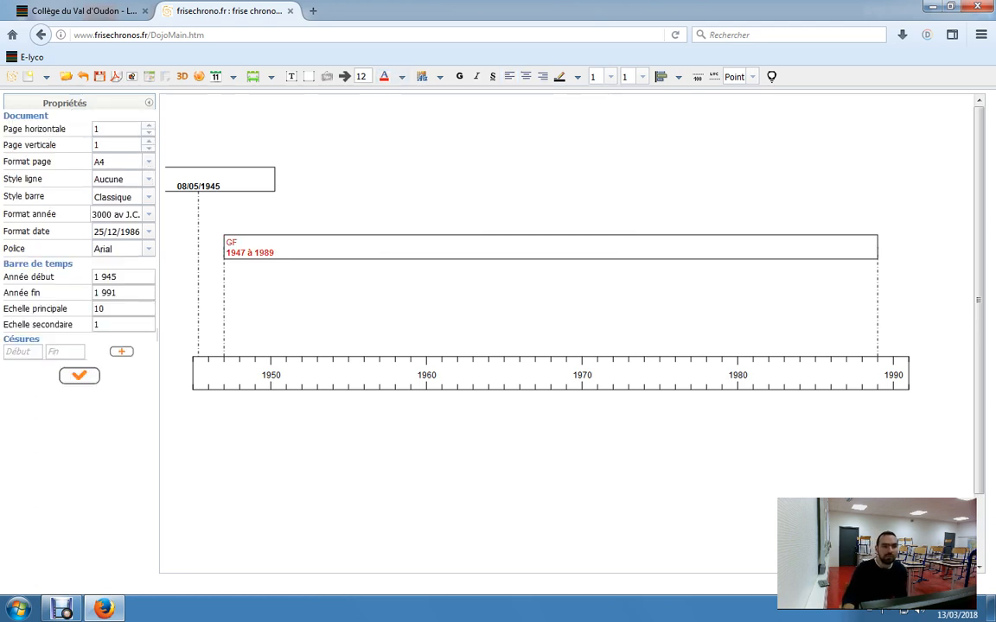
# - Fill the time bar with red (#ee0e0e)
pyautogui.click(384, 77)
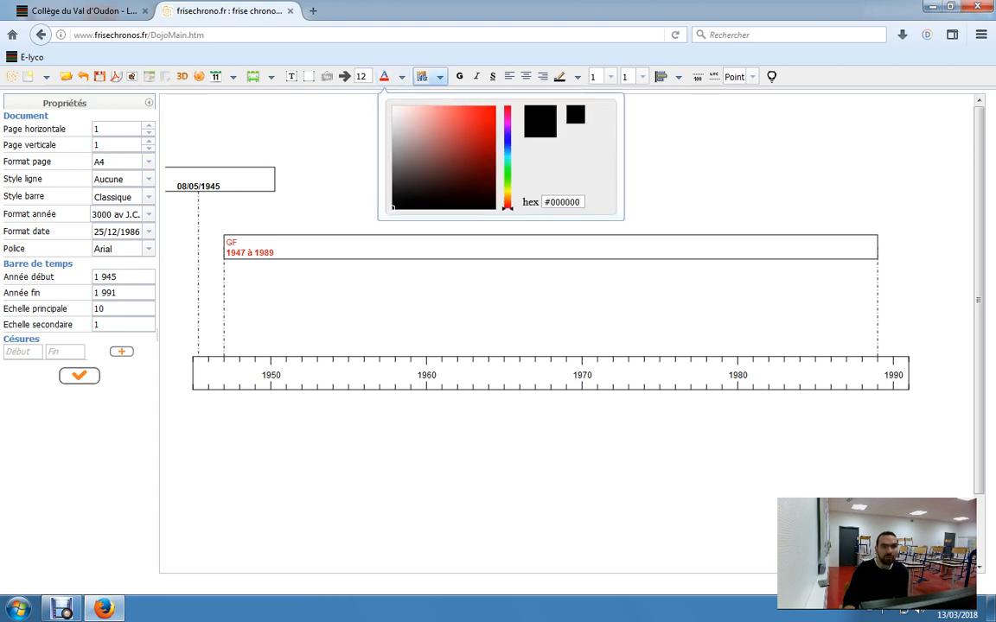
pyautogui.click(423, 77)
pyautogui.click(525, 112)
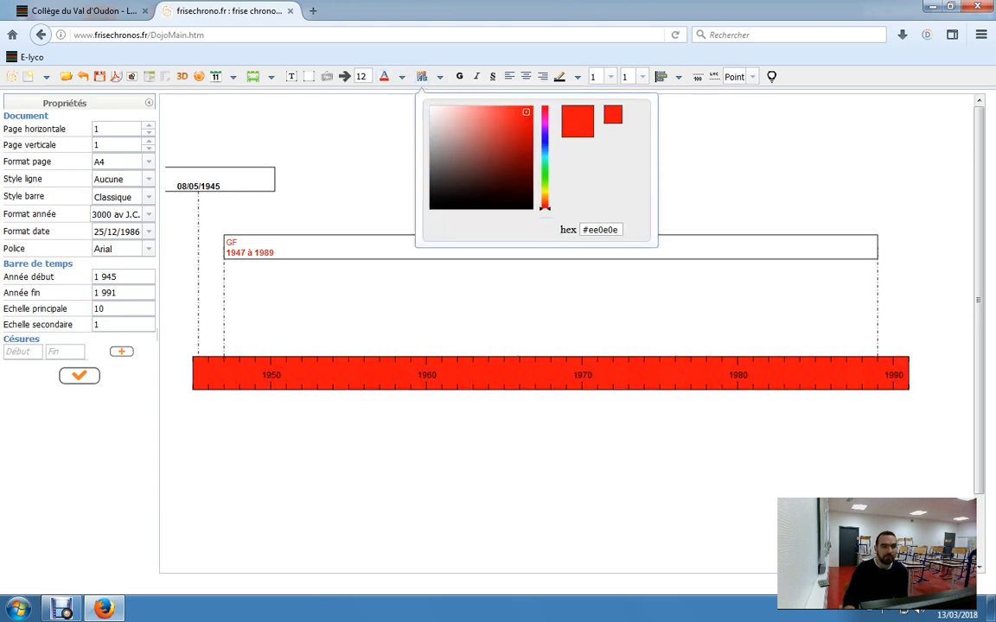
pyautogui.press('Escape')
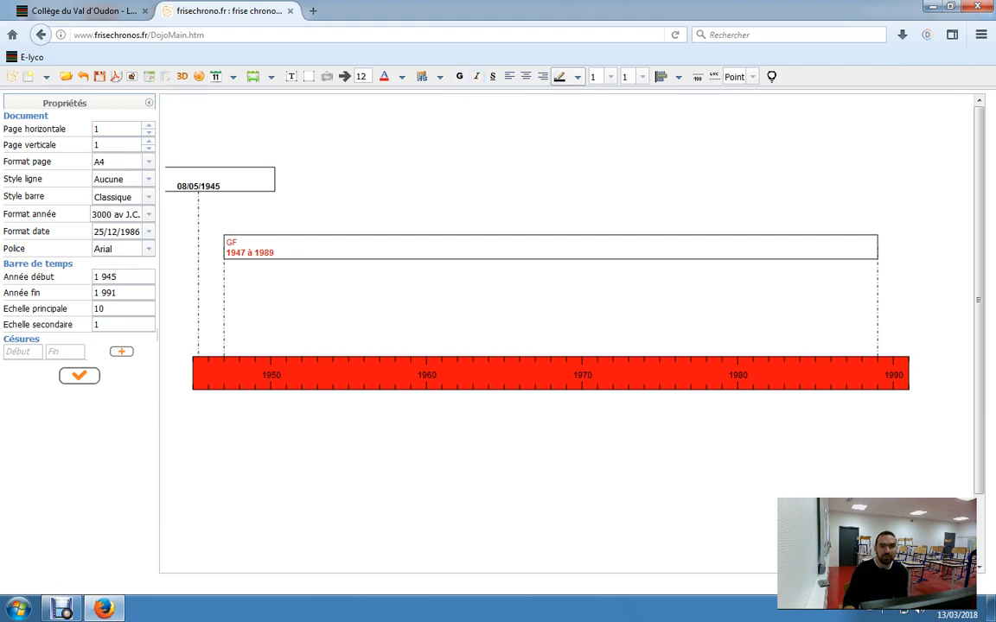
# - Set the frame color of the 08/05/1945 event to red (#e91919)
pyautogui.click(560, 77)
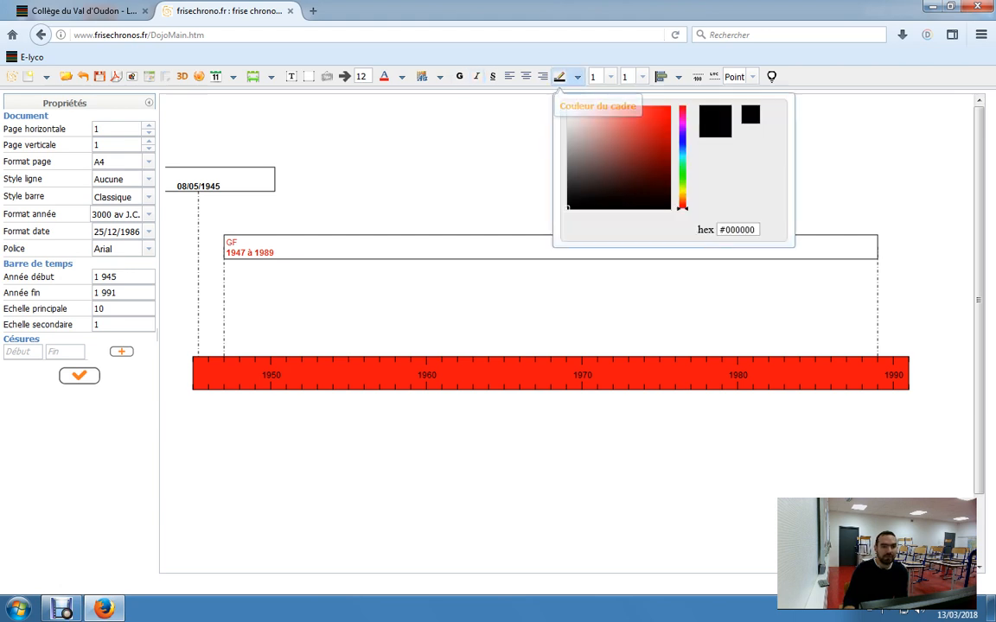
pyautogui.click(237, 178)
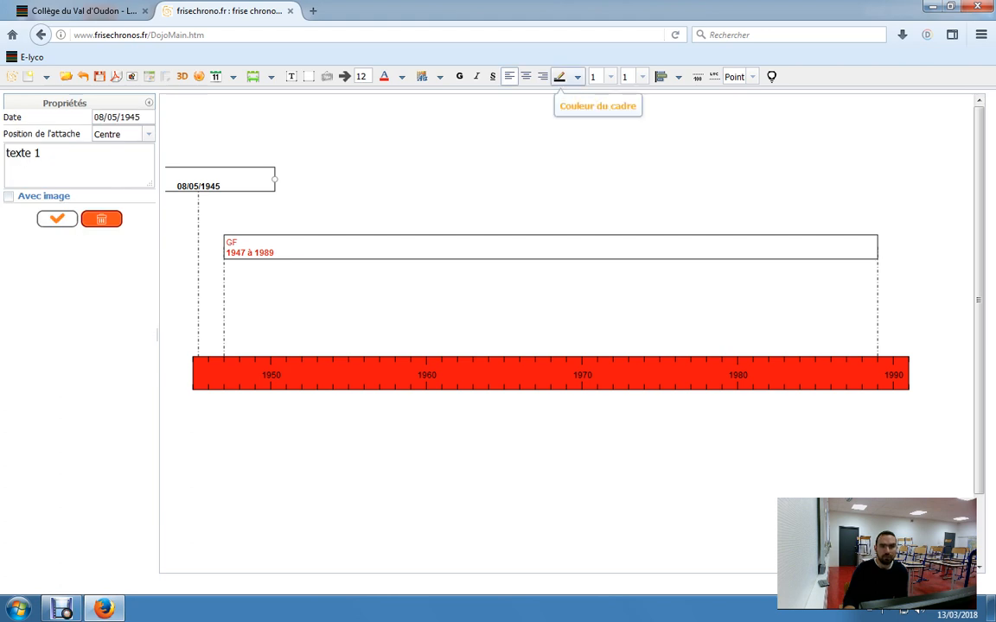
pyautogui.click(560, 77)
pyautogui.click(658, 114)
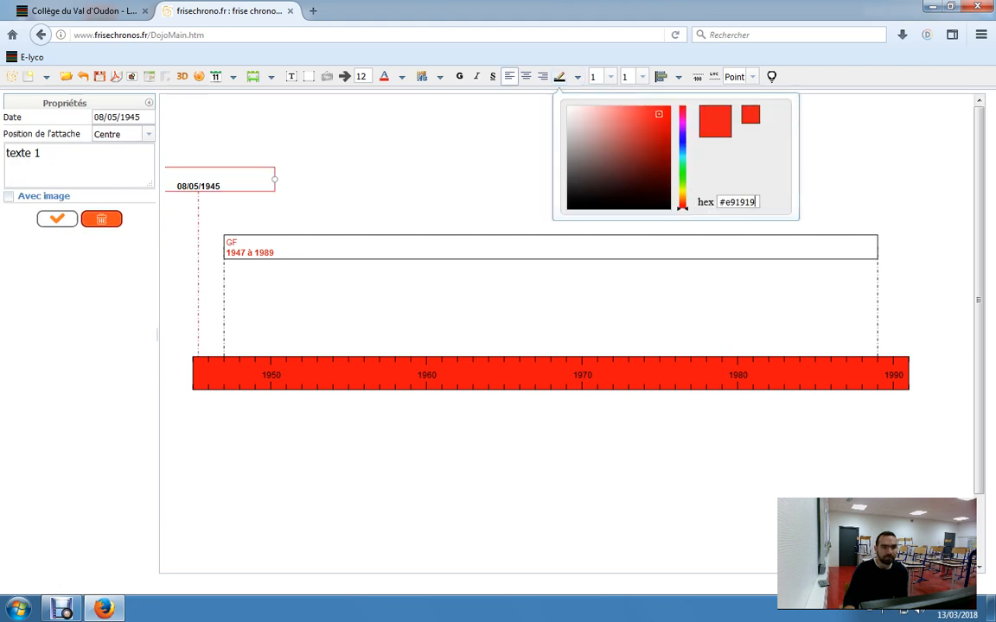
pyautogui.click(506, 181)
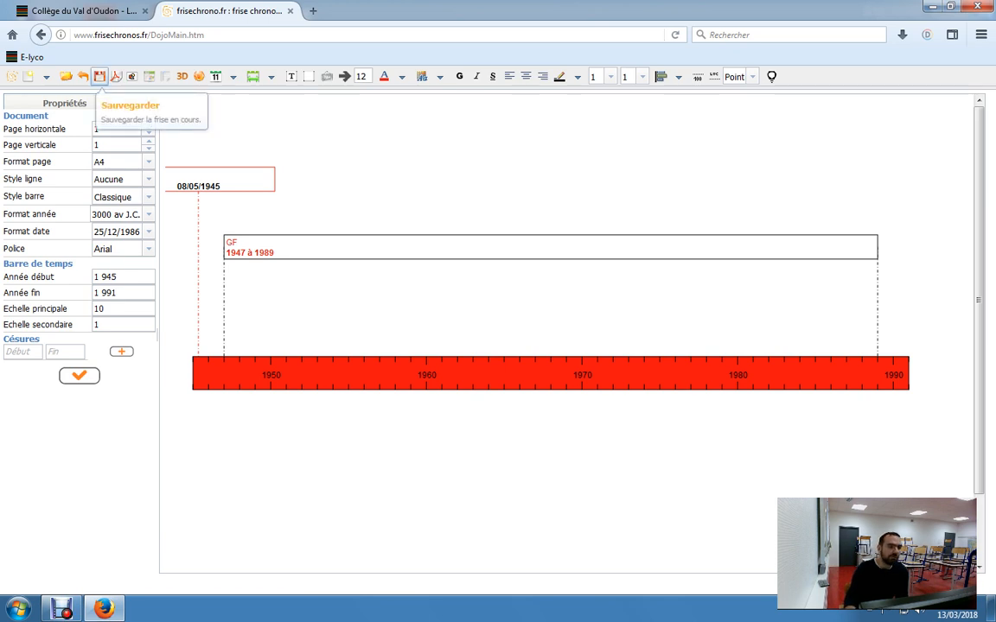
# - Start saving the current timeline as a file, but cancel the download
pyautogui.click(99, 78)
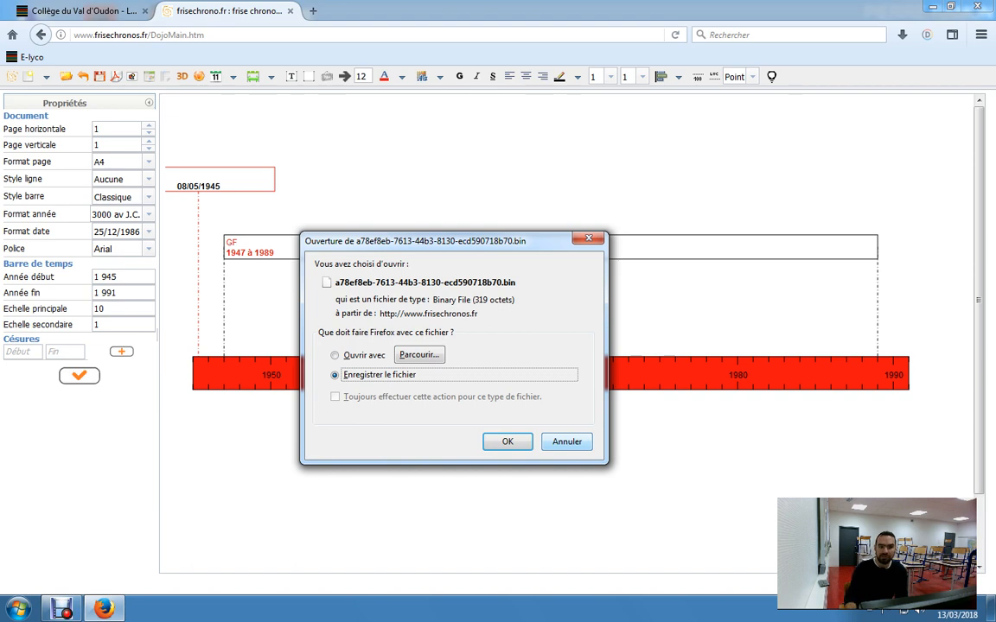
pyautogui.click(567, 441)
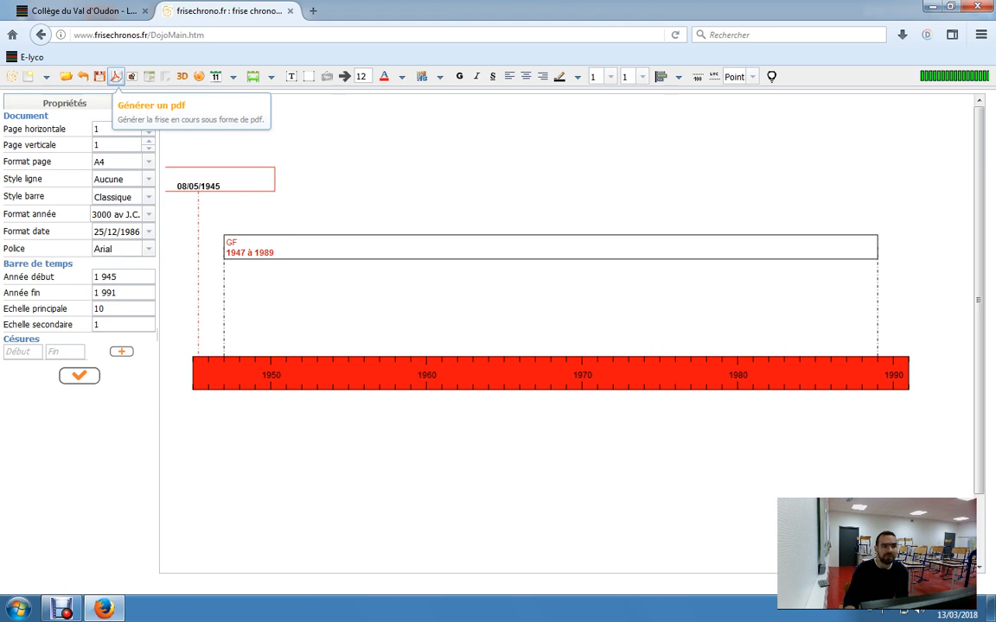
# - Generate a PDF of the timeline, allow the blocked popup to show it, and open the download in Adobe Acrobat Reader, dismissing its introduction
pyautogui.click(115, 76)
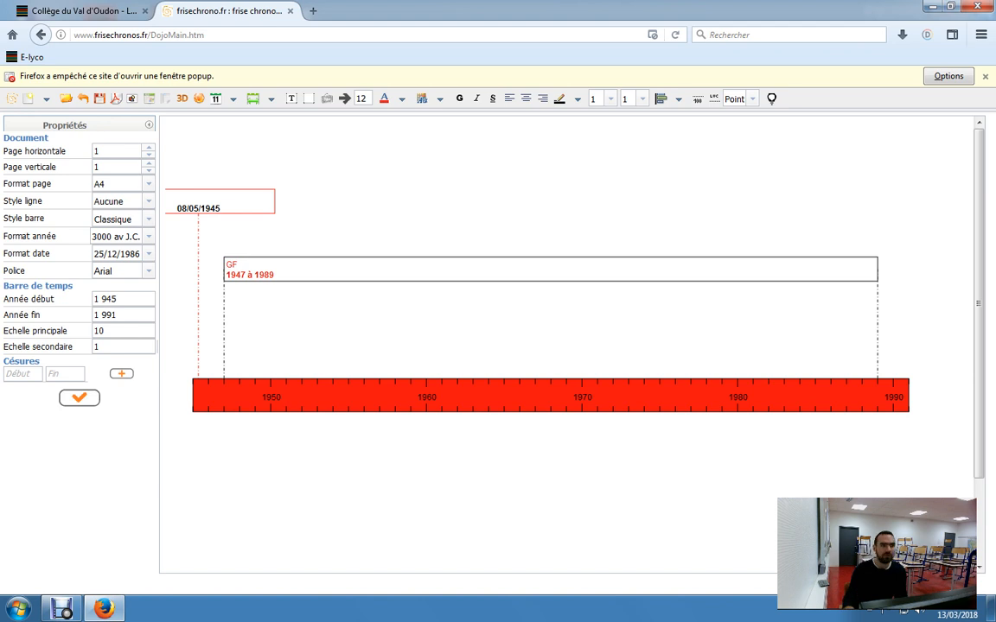
pyautogui.click(948, 77)
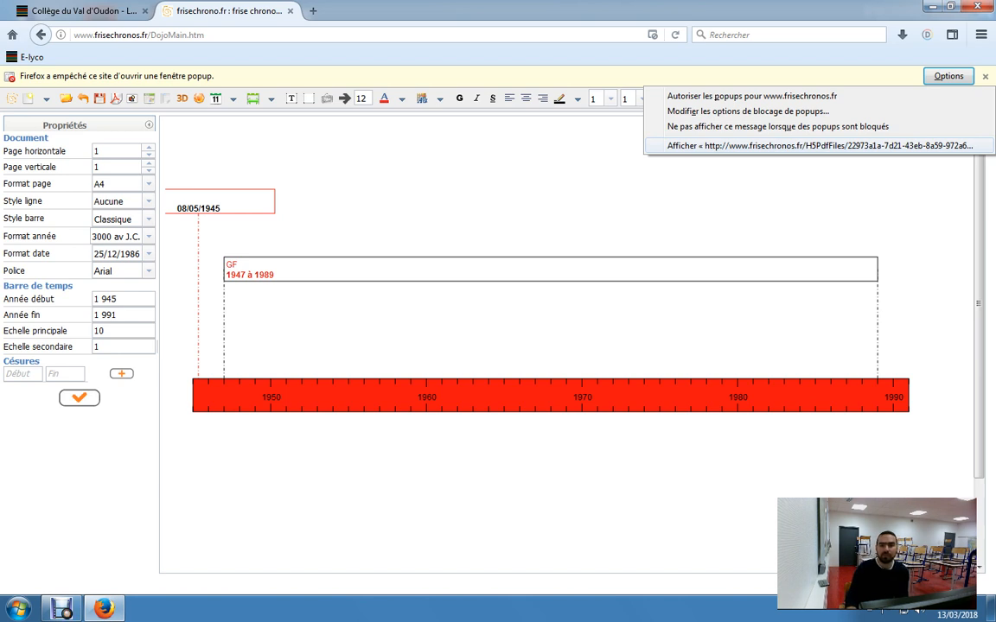
pyautogui.click(820, 146)
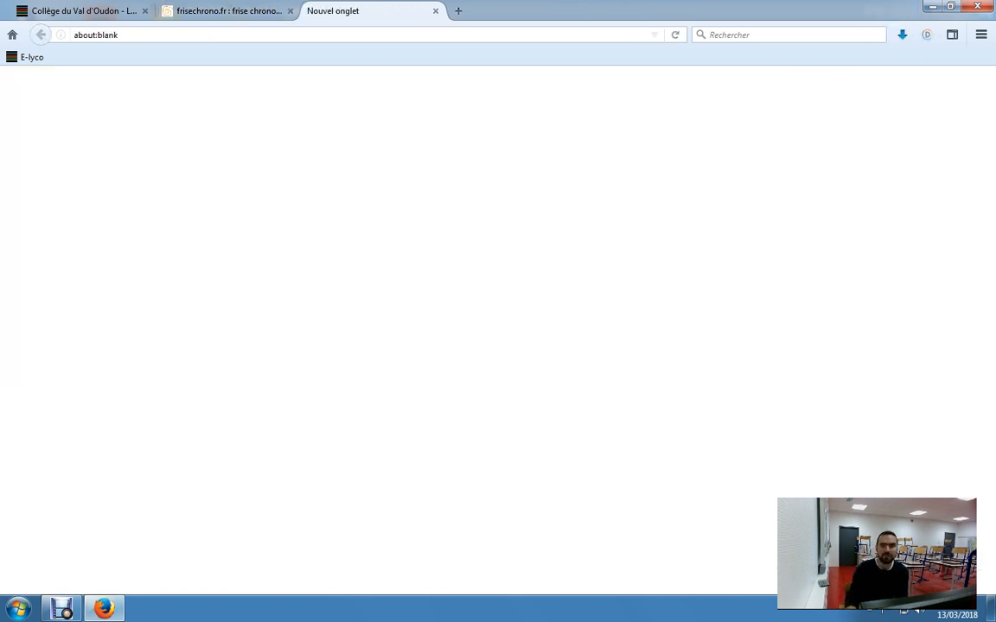
pyautogui.click(903, 36)
pyautogui.click(725, 70)
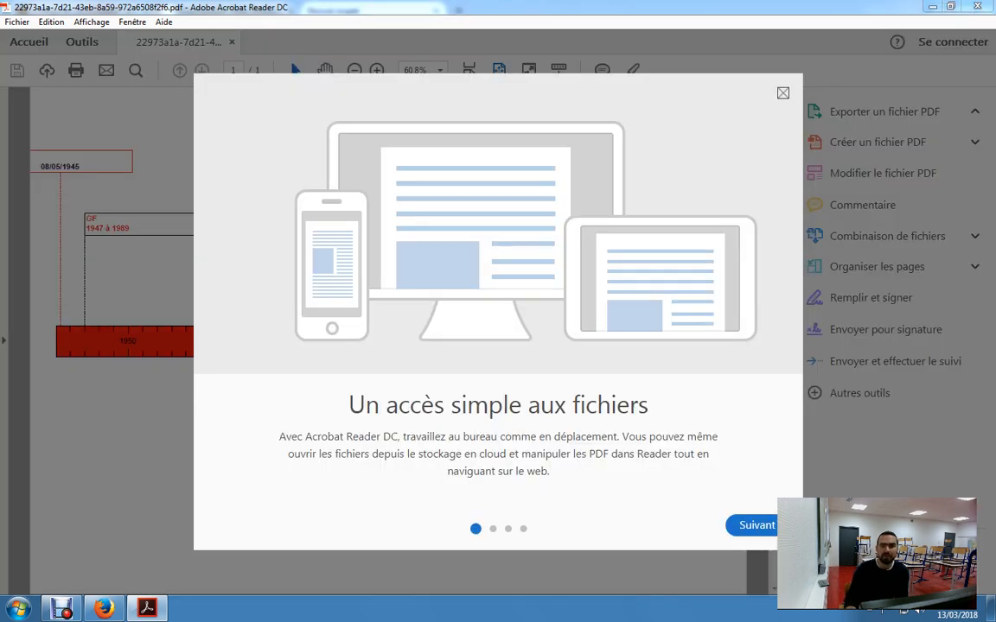
pyautogui.click(783, 93)
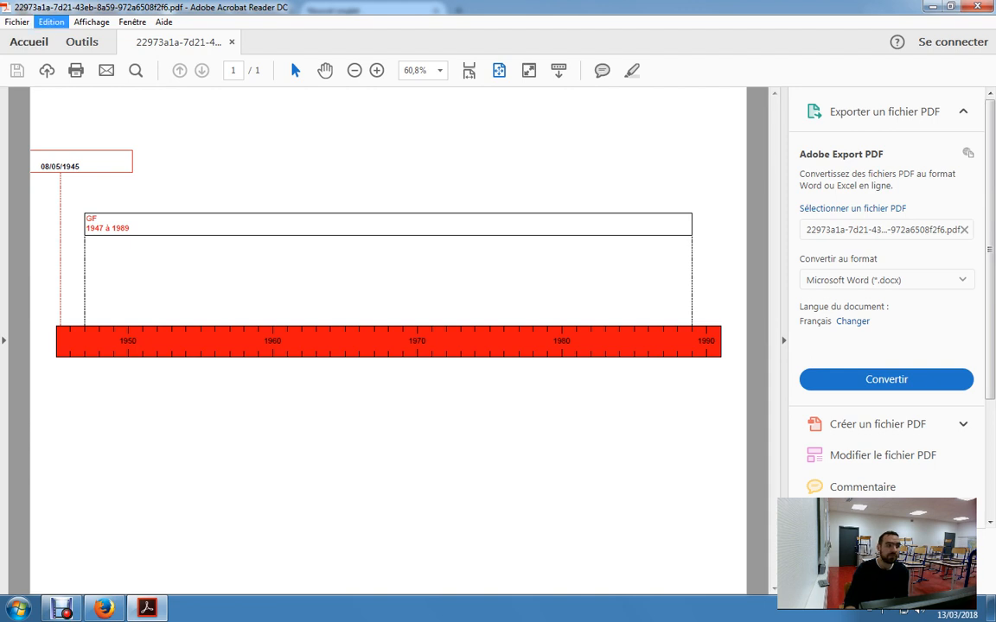
# - Start saving the PDF under a new name on the computer, choosing a different folder and dismissing the library error
pyautogui.click(17, 21)
pyautogui.click(78, 109)
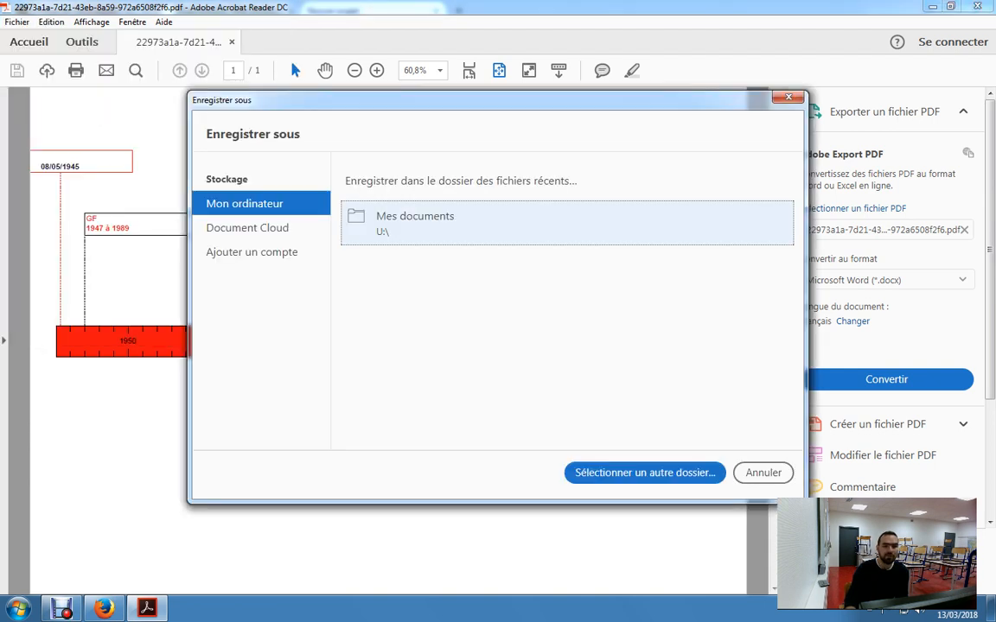
pyautogui.click(645, 473)
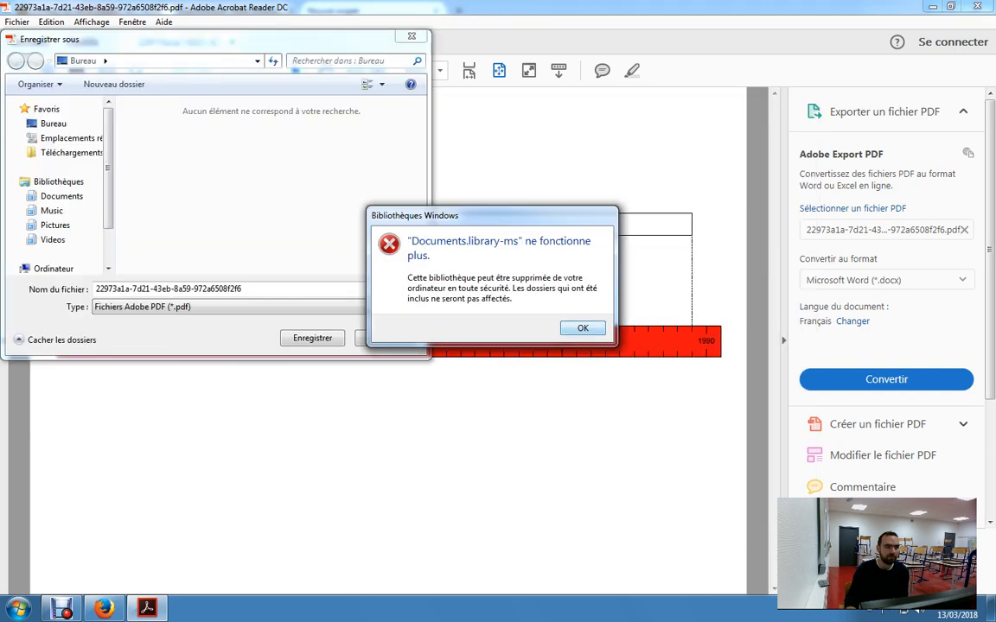
pyautogui.click(583, 329)
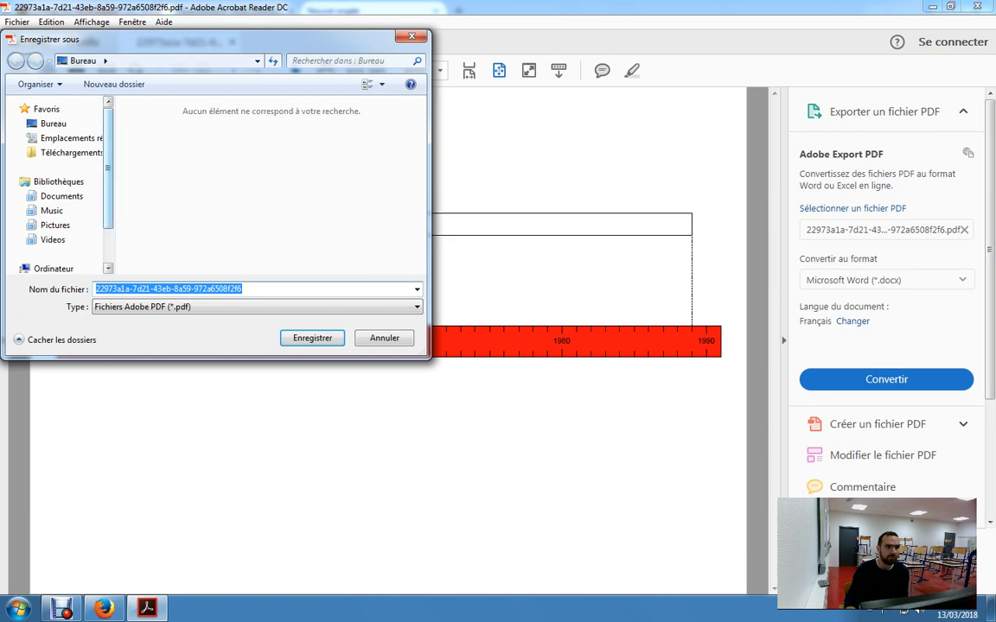
# - Browse the save location to the groupes (S:) network drive, into profs-3b, classe, travail
pyautogui.moveTo(109, 169); pyautogui.dragTo(108, 202)
pyautogui.click(53, 220)
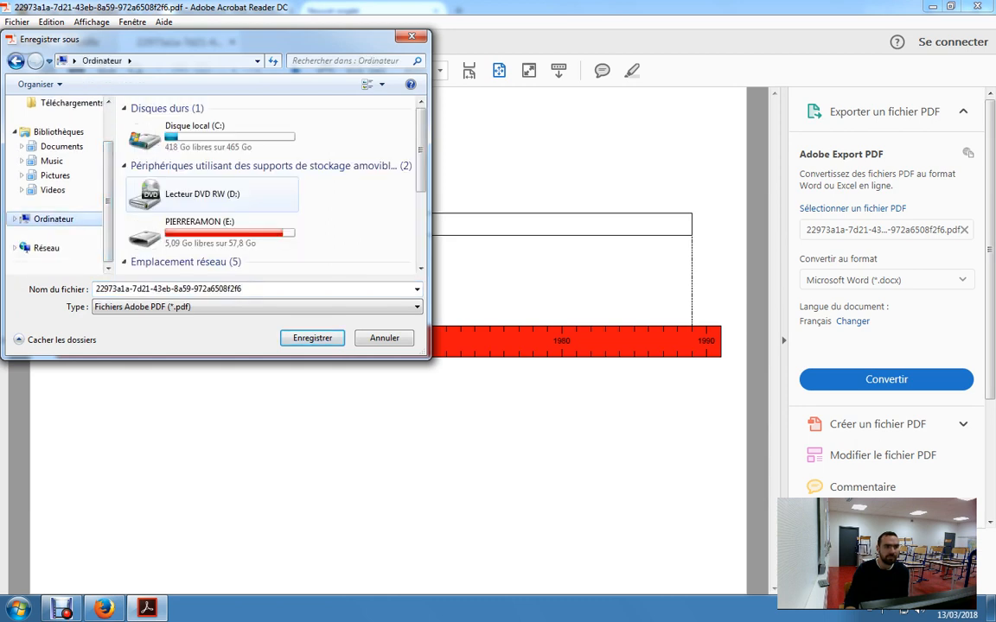
pyautogui.scroll(-3, 259, 198)
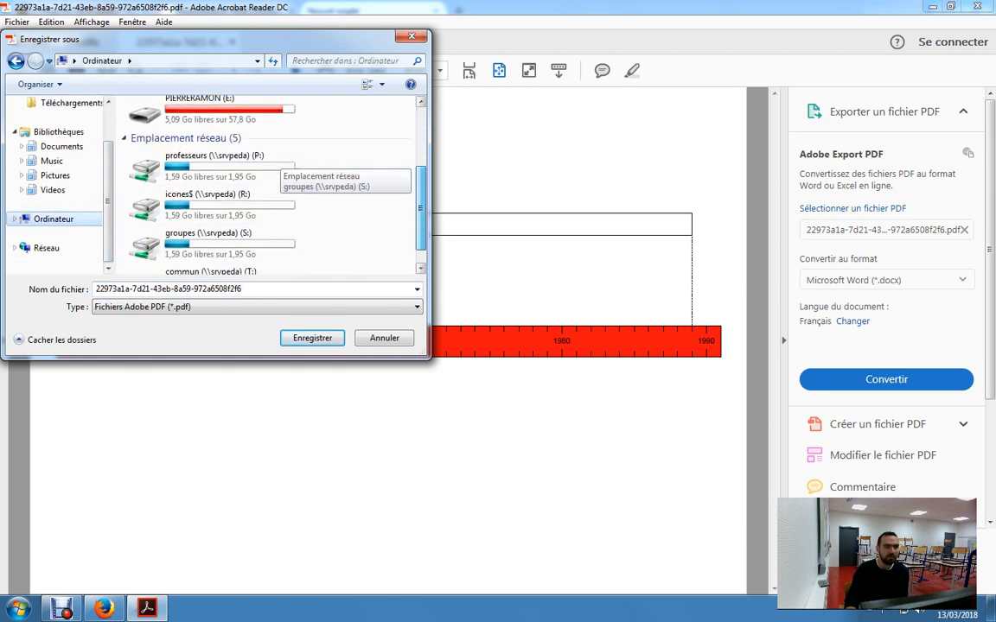
pyautogui.doubleClick(207, 241)
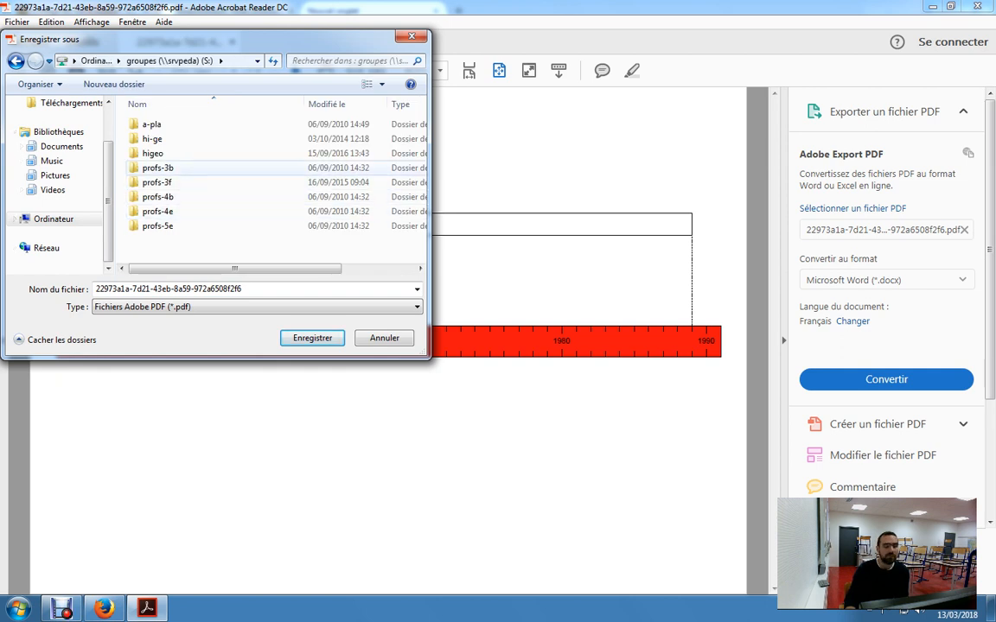
pyautogui.doubleClick(157, 168)
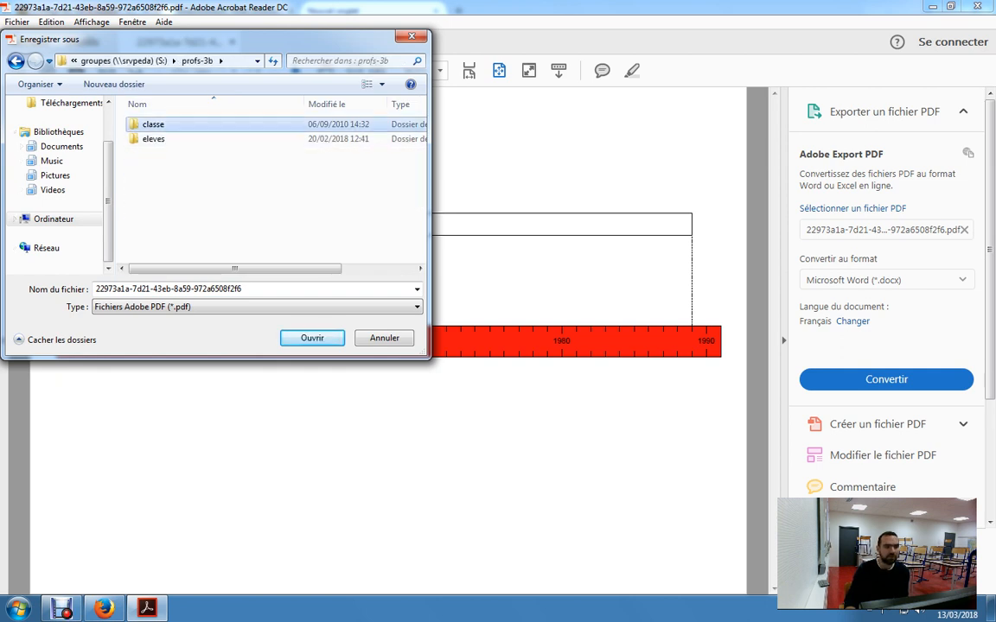
pyautogui.doubleClick(152, 124)
pyautogui.doubleClick(153, 138)
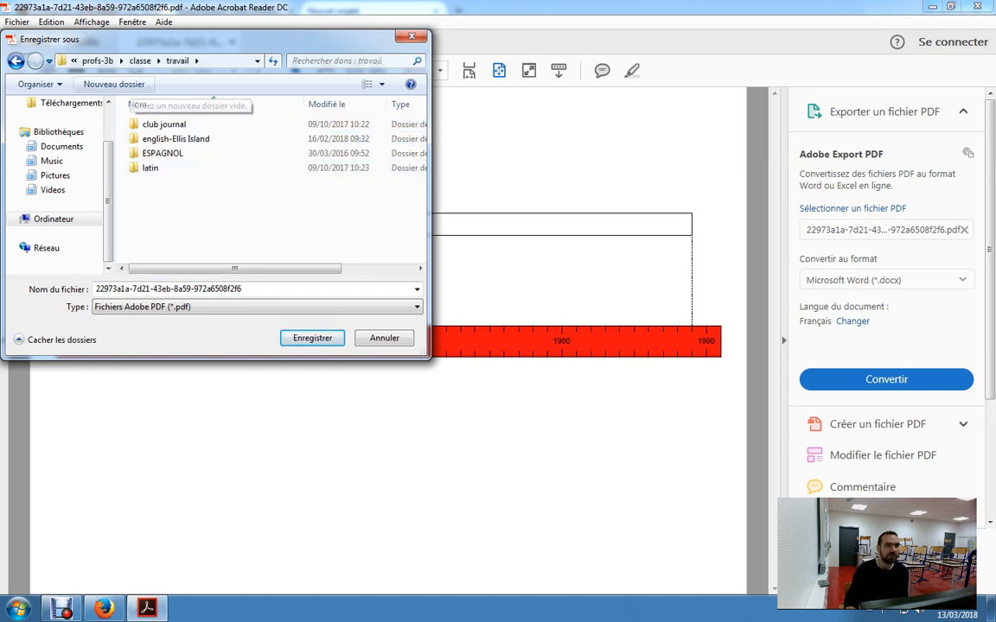
# - Create a new folder named "Frise chrono GF" inside the travail folder
pyautogui.click(113, 84)
pyautogui.write('Fris')
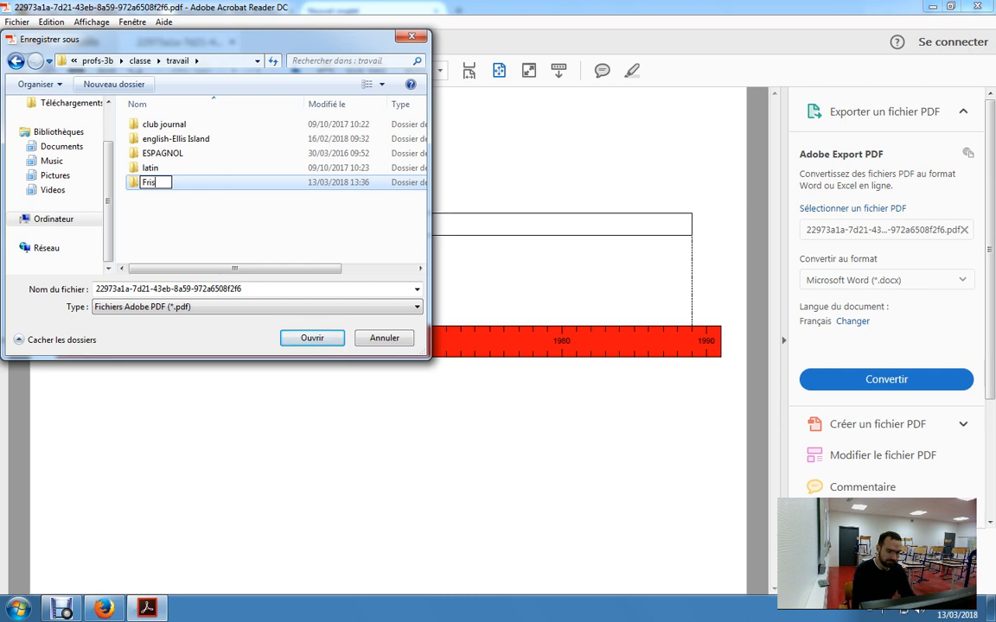
pyautogui.write('e chrono GF')
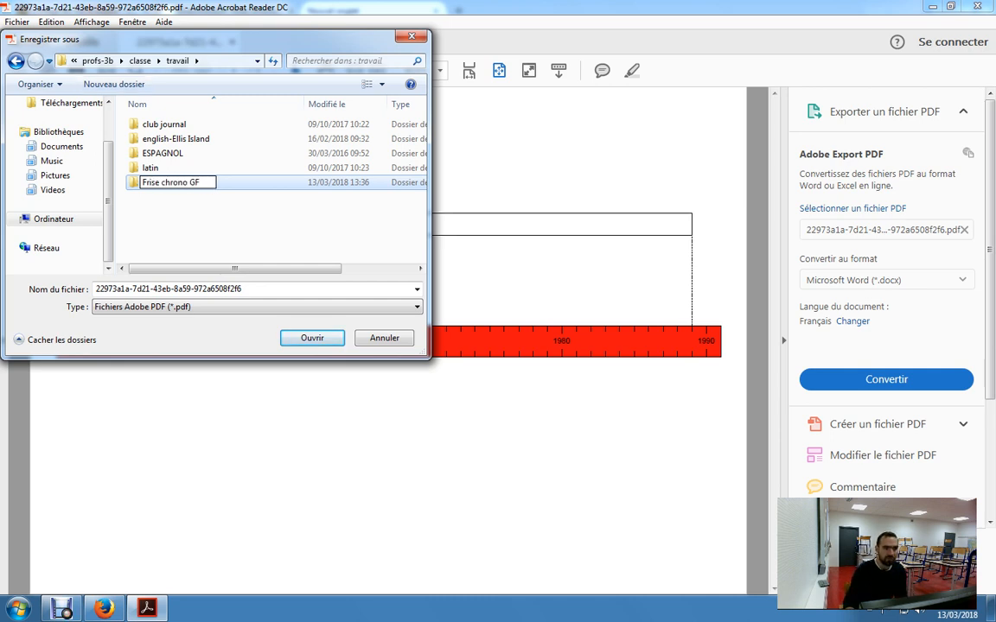
pyautogui.press('Return')
# - Name the PDF "prénom classe" and save it in the Frise chrono GF folder
pyautogui.press('Tab')
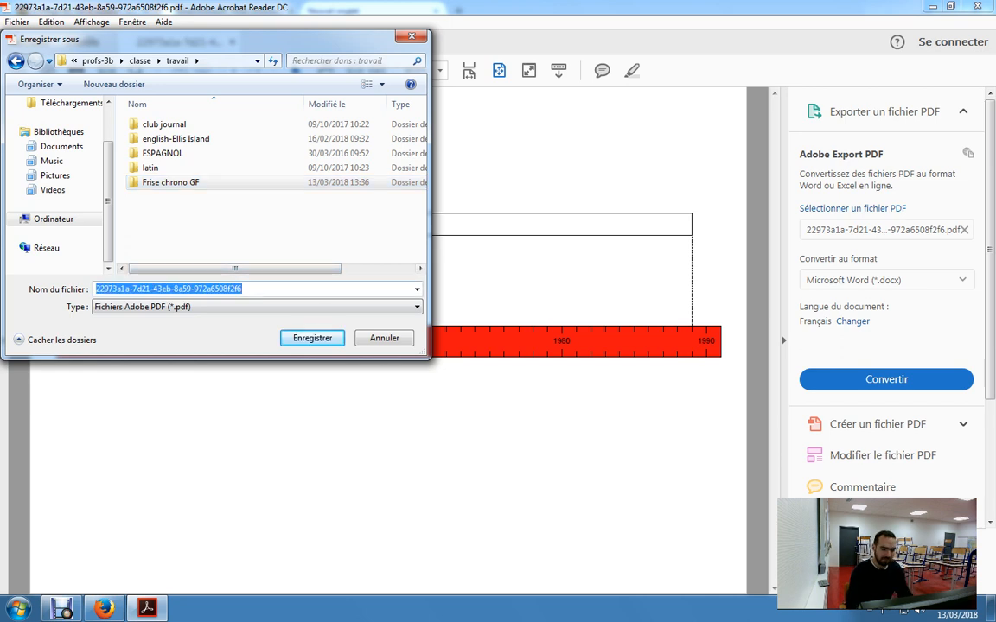
pyautogui.write('prénom ')
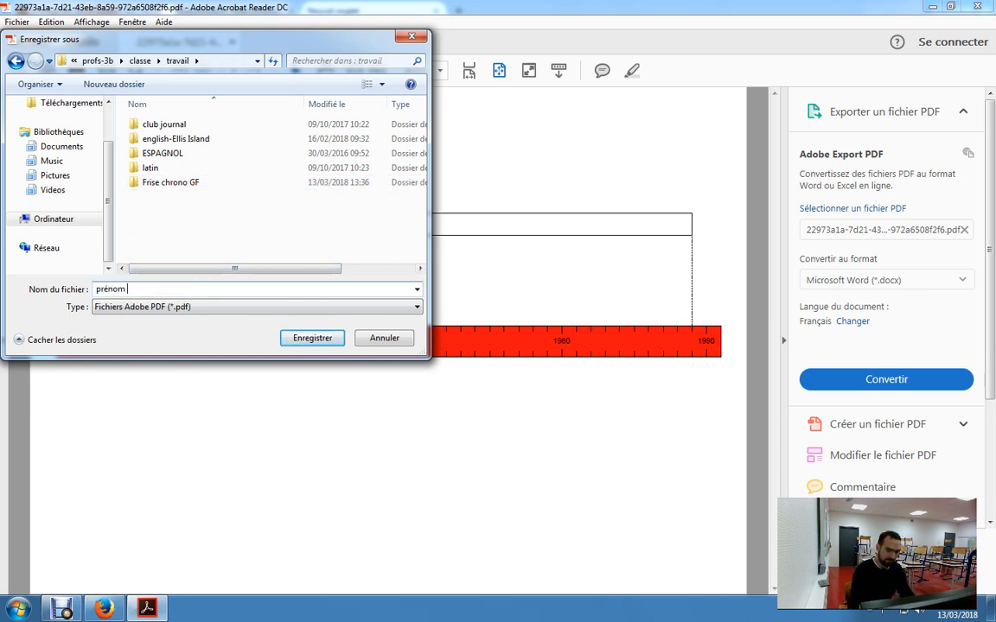
pyautogui.write('classe')
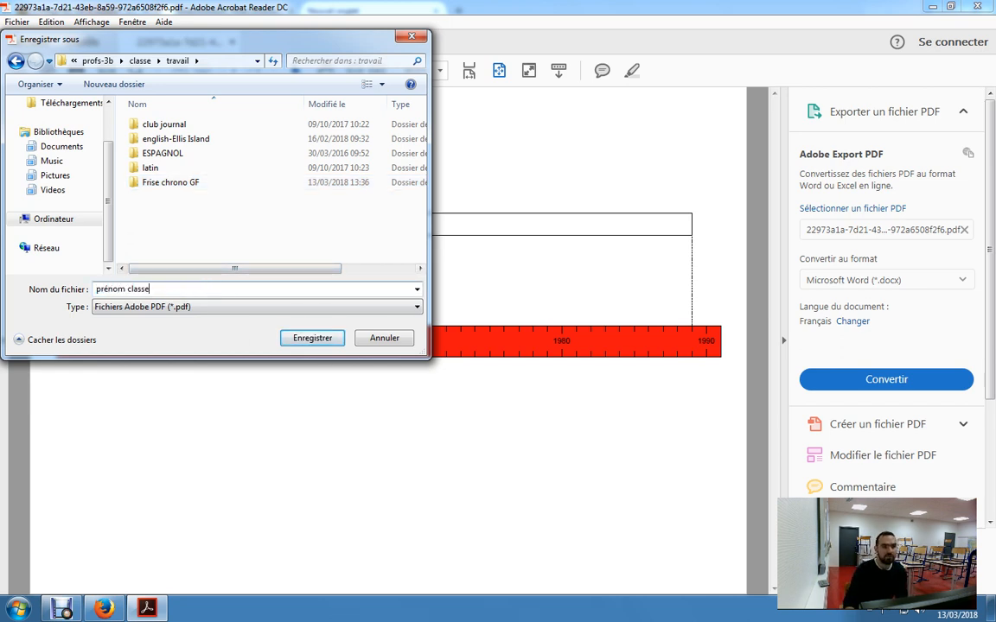
pyautogui.doubleClick(170, 183)
pyautogui.click(312, 338)
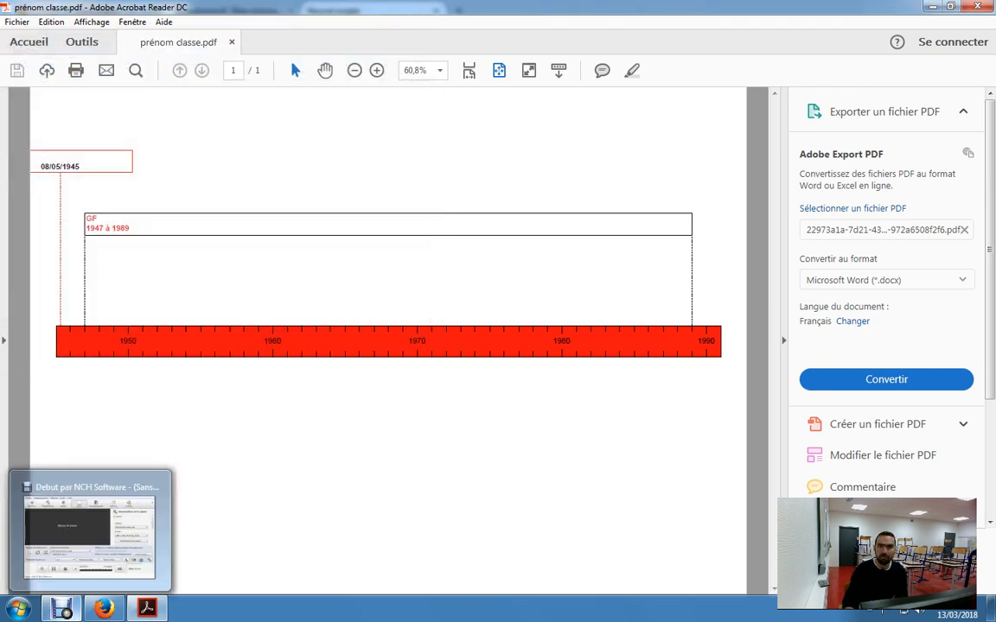
pyautogui.click(61, 552)
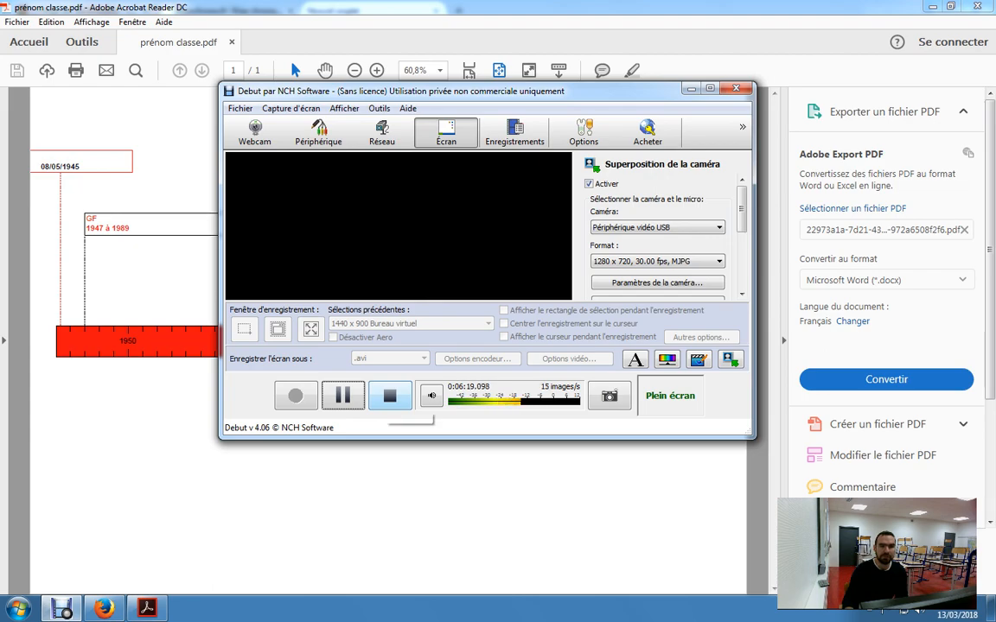